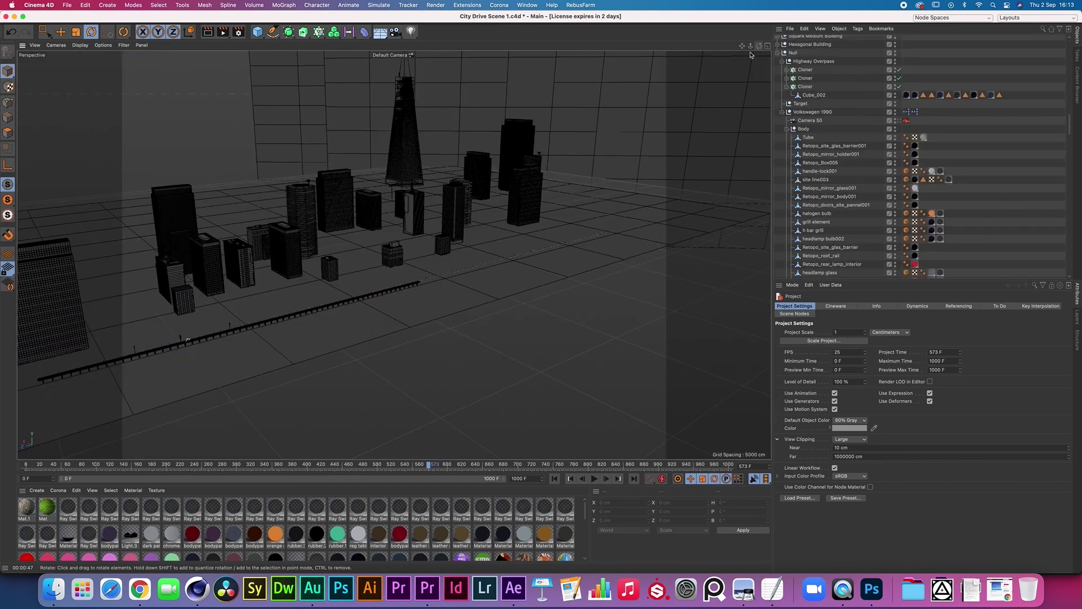
# Dolly the Perspective view in toward the city buildings and backdrop planes
pyautogui.moveTo(751, 48); pyautogui.dragTo(820, 88)
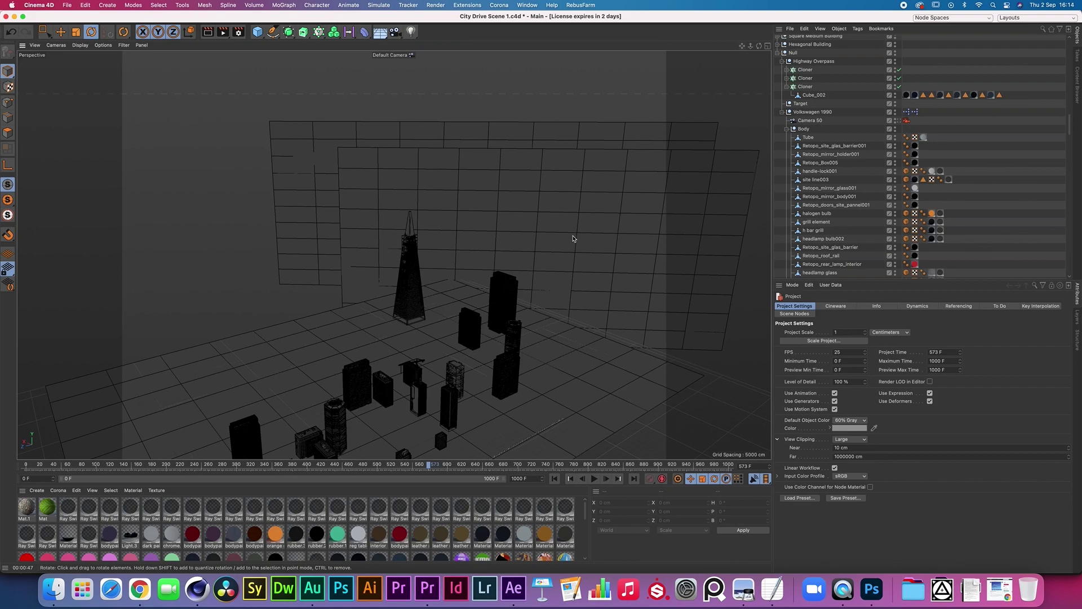
# Select the backdrop planes, Plane and Plane.1, and inspect the Light.3 material's emission settings
pyautogui.click(502, 164)
pyautogui.scroll(5, 832, 152)
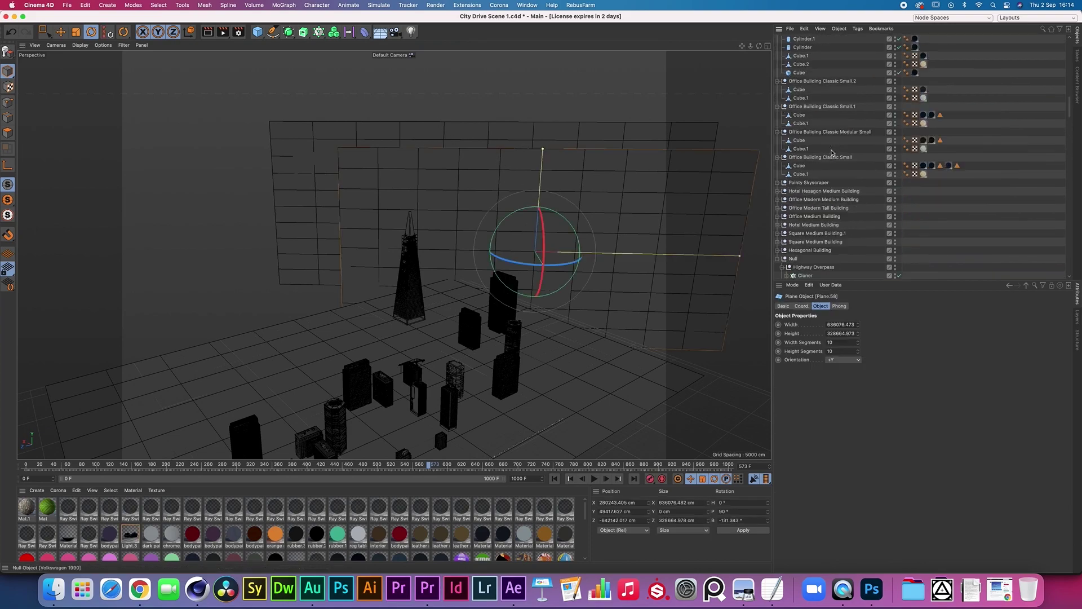
pyautogui.scroll(6, 832, 152)
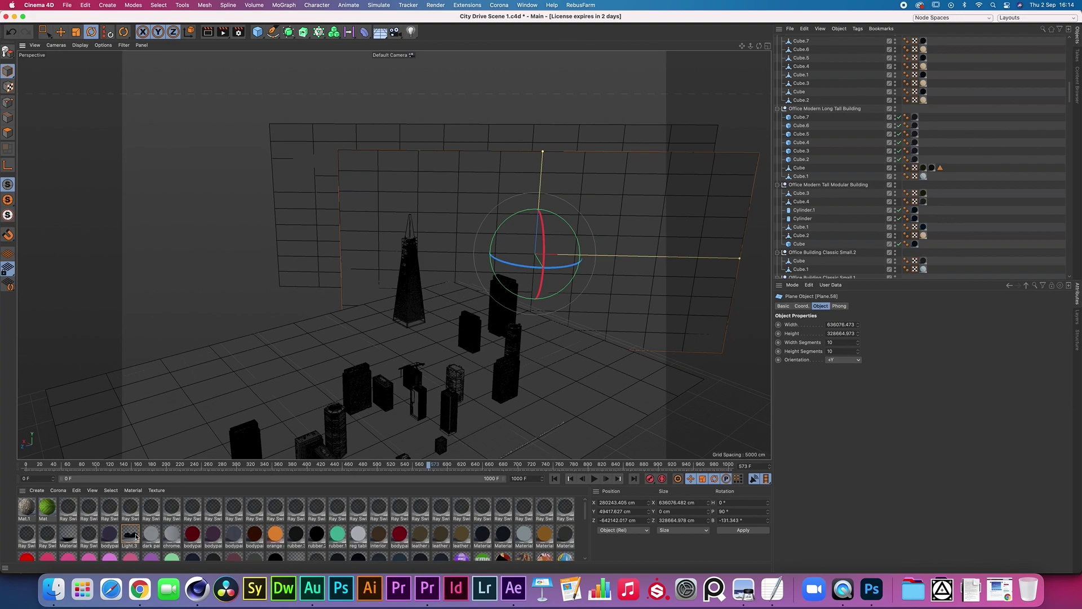
pyautogui.click(136, 537)
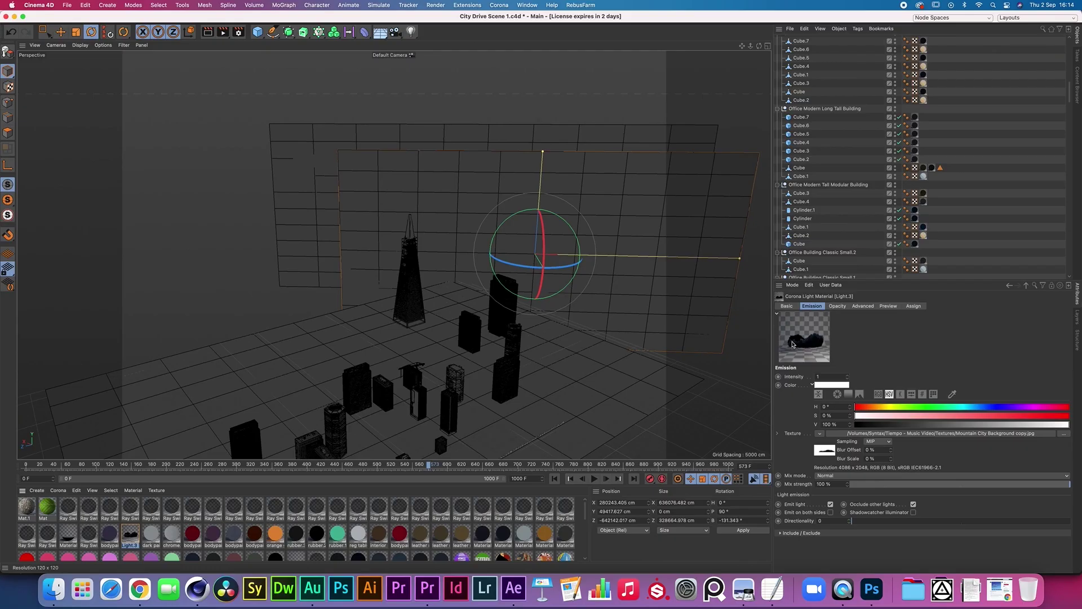
pyautogui.click(459, 134)
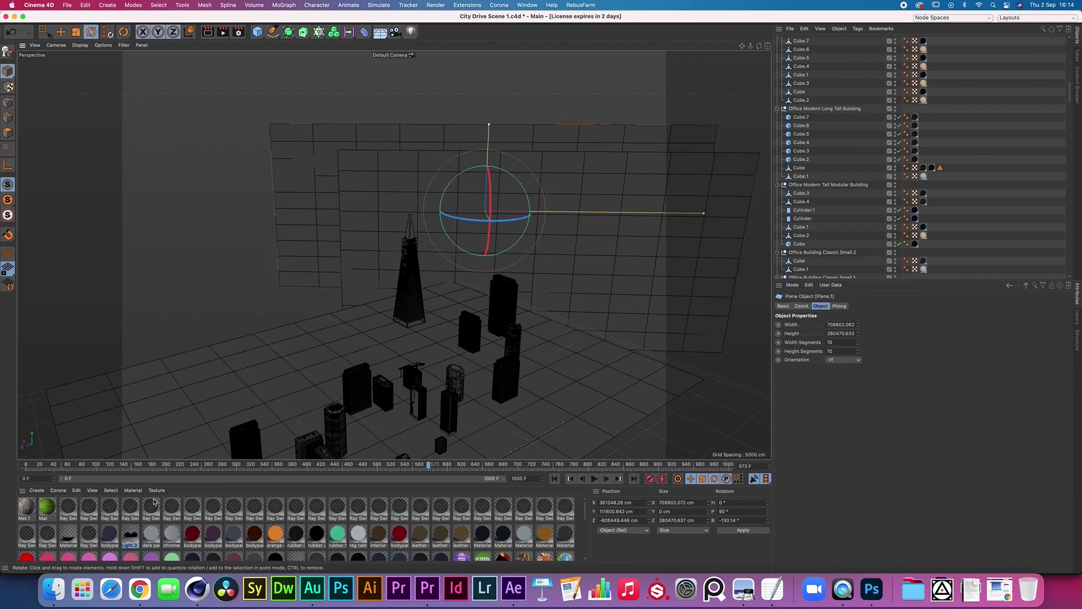
pyautogui.scroll(-5, 585, 525)
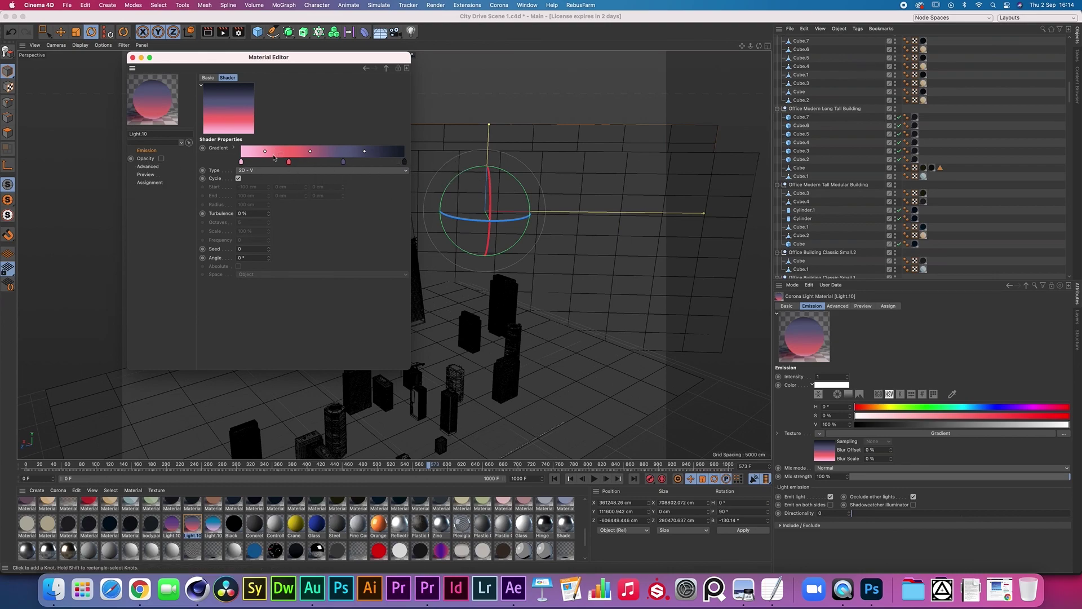
# Add a knot to the sky gradient and confirm the Light.10 emission intensity of 1
pyautogui.click(395, 162)
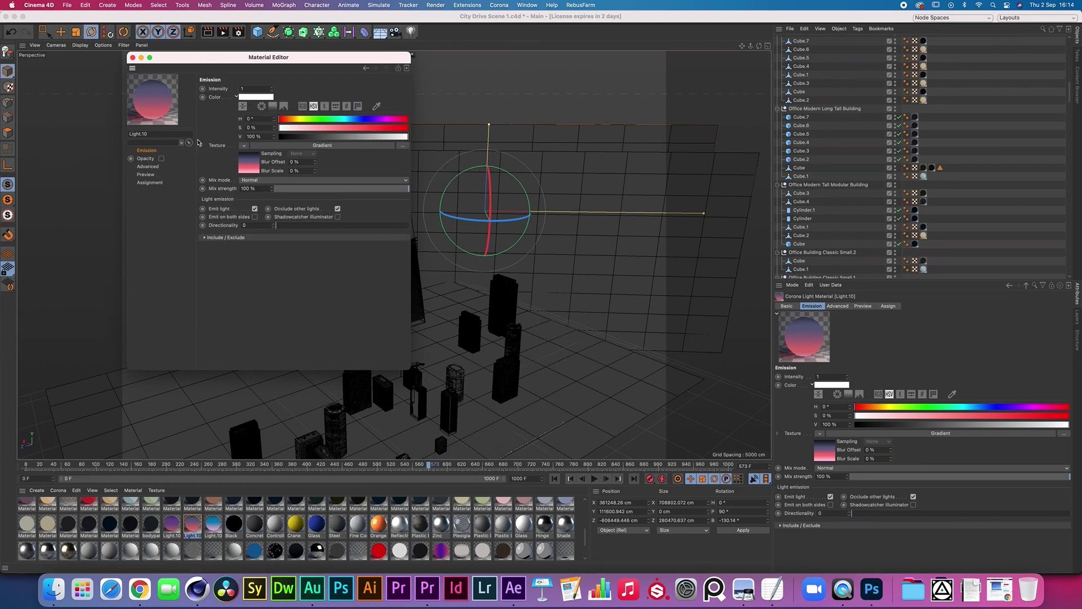
pyautogui.click(254, 89)
pyautogui.click(151, 526)
# Inspect the bodypaint and green gradient window materials' self-illumination, then reframe toward the tower
pyautogui.click(151, 530)
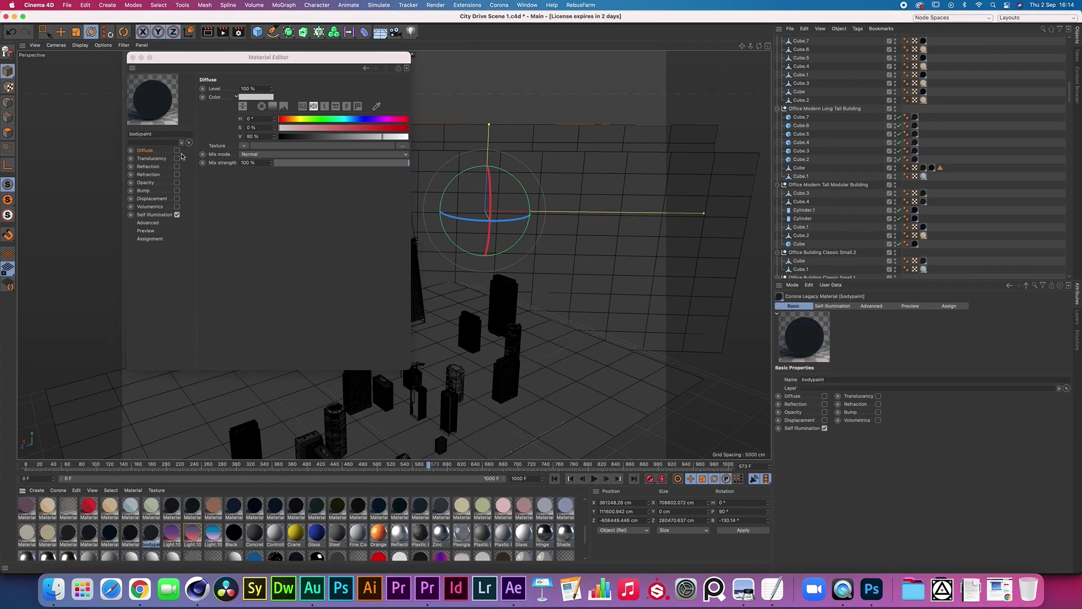
pyautogui.click(167, 216)
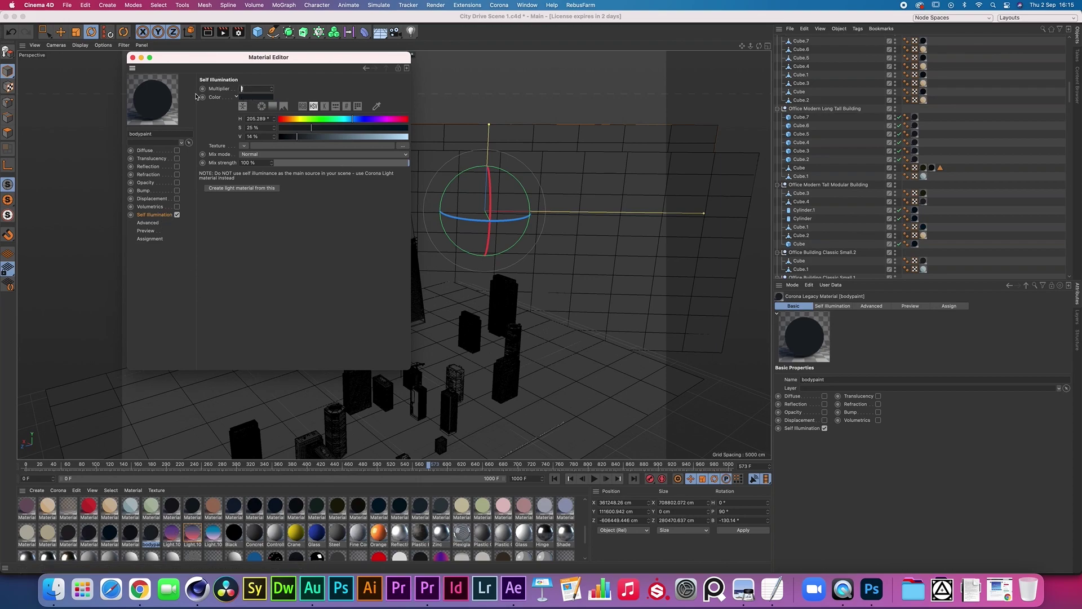
pyautogui.click(151, 505)
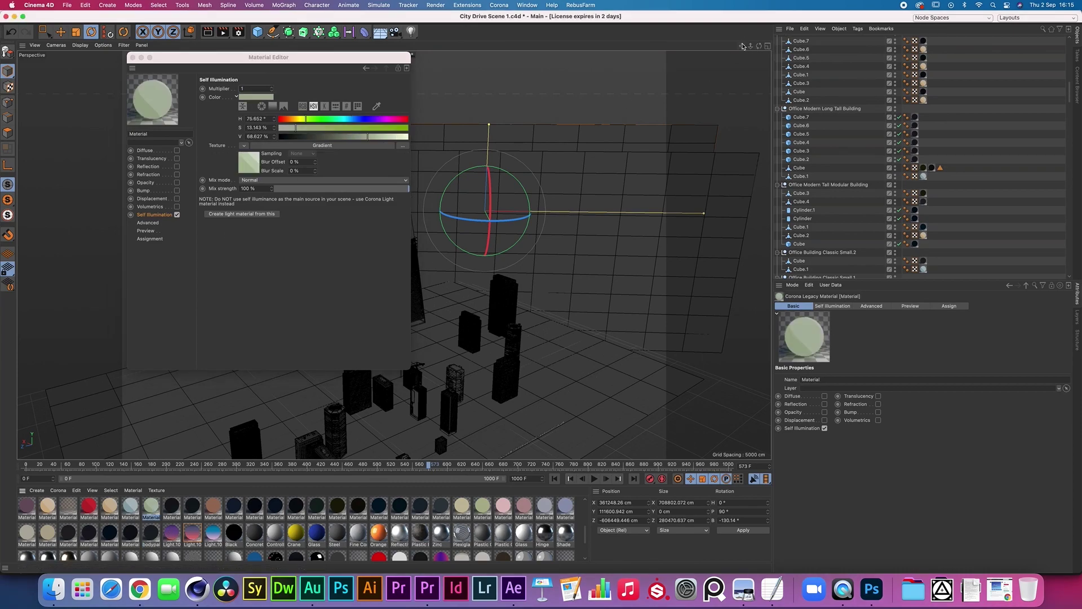
pyautogui.moveTo(742, 46); pyautogui.dragTo(795, 3)
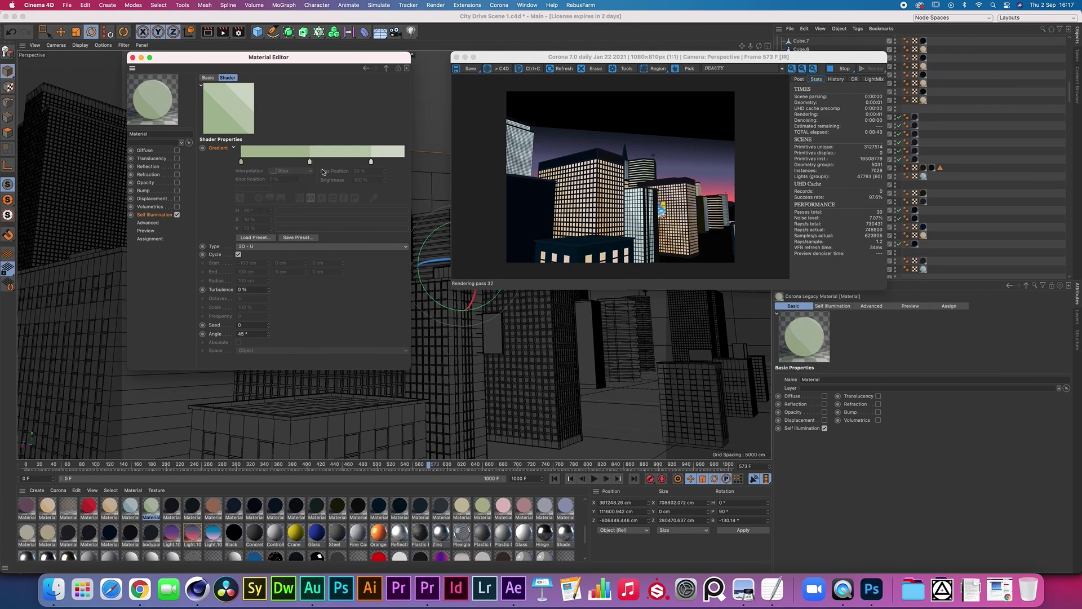
# Keep two knots in the window material's green gradient and set its angle to 45°
pyautogui.click(275, 161)
pyautogui.moveTo(283, 171); pyautogui.dragTo(294, 180)
pyautogui.click(233, 148)
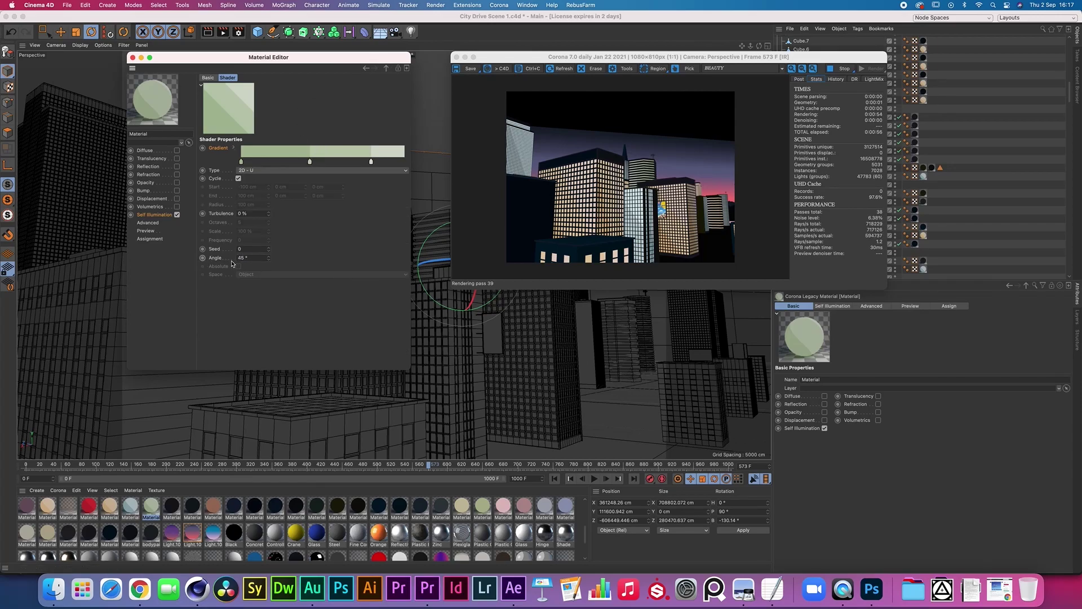
pyautogui.press('Return')
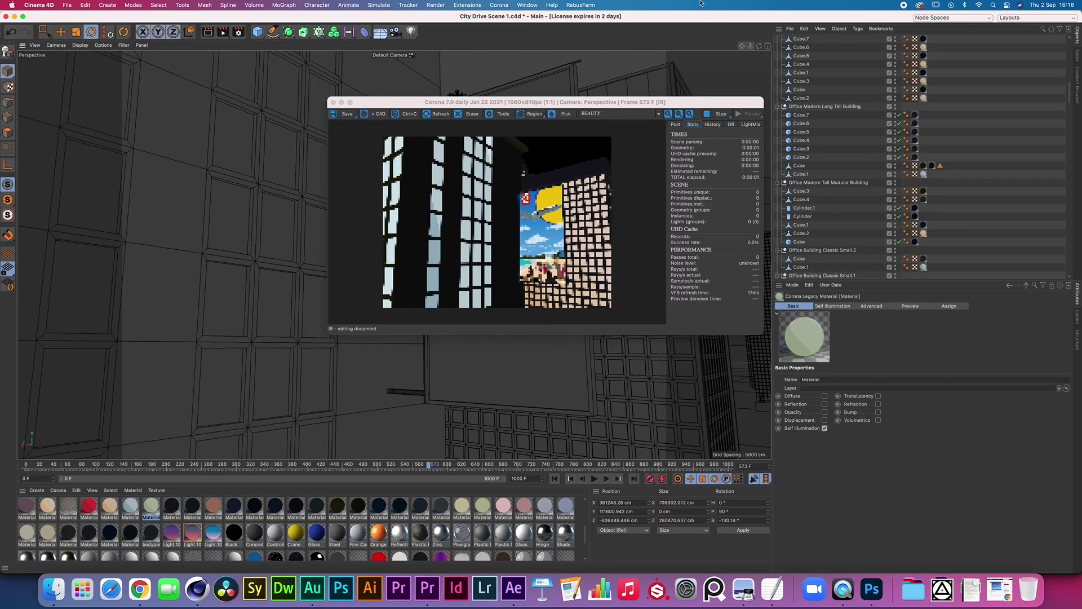
# Shift the view around the buildings toward the Camera 50 shot of the red car
pyautogui.moveTo(759, 46); pyautogui.dragTo(756, 46)
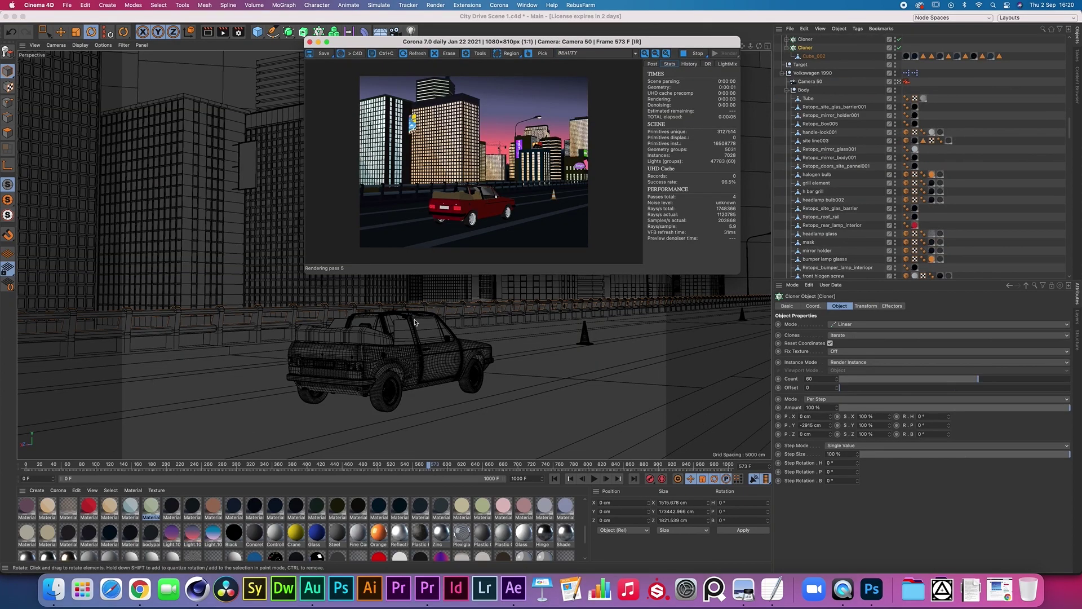
pyautogui.click(403, 361)
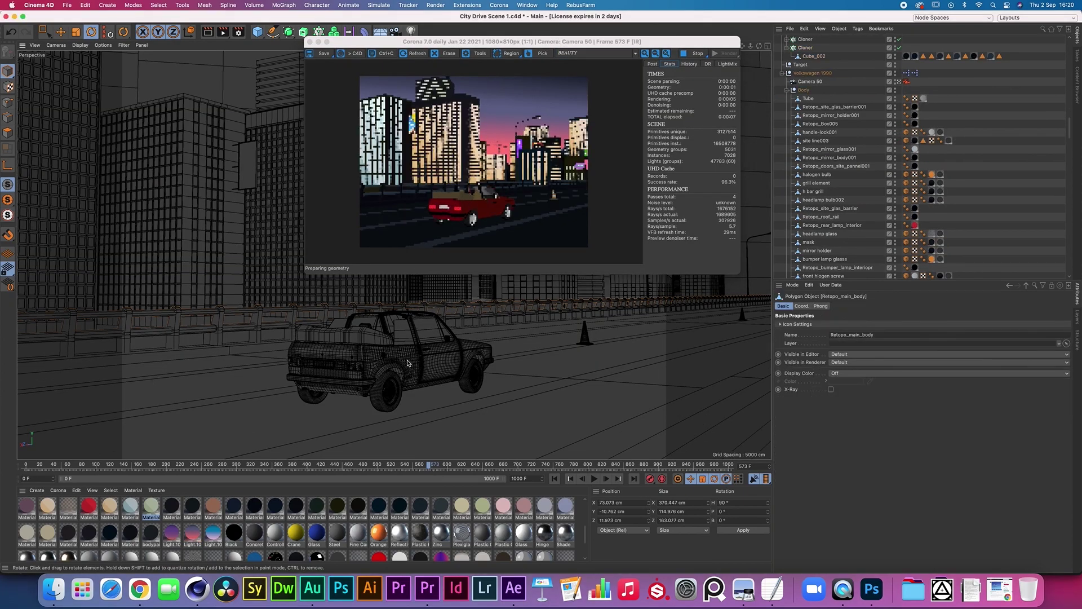
pyautogui.scroll(-2, 907, 192)
pyautogui.click(832, 193)
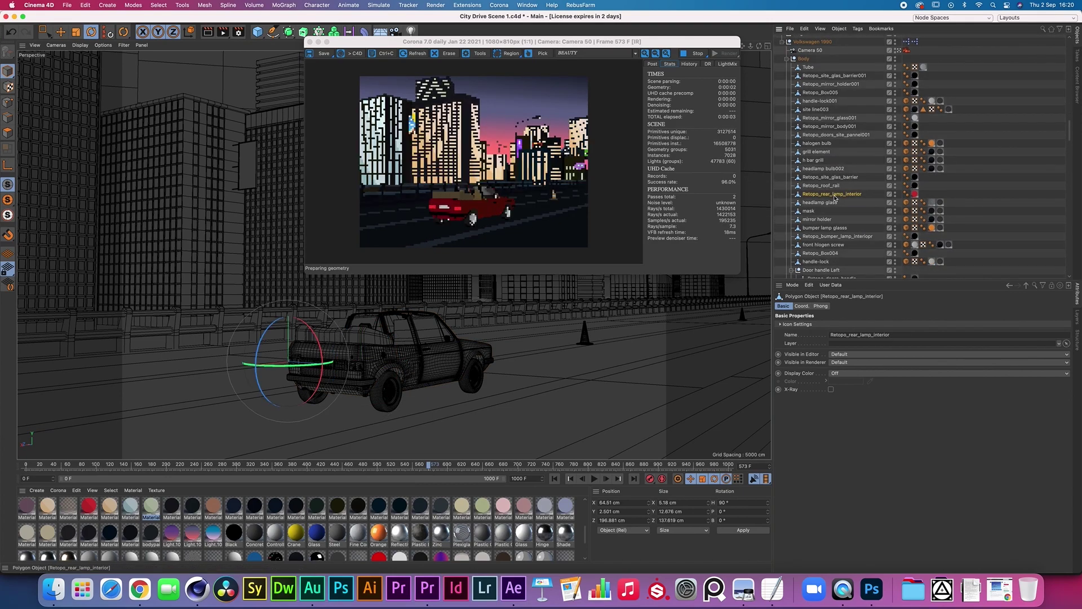
pyautogui.scroll(-2, 827, 196)
pyautogui.scroll(-2, 827, 196)
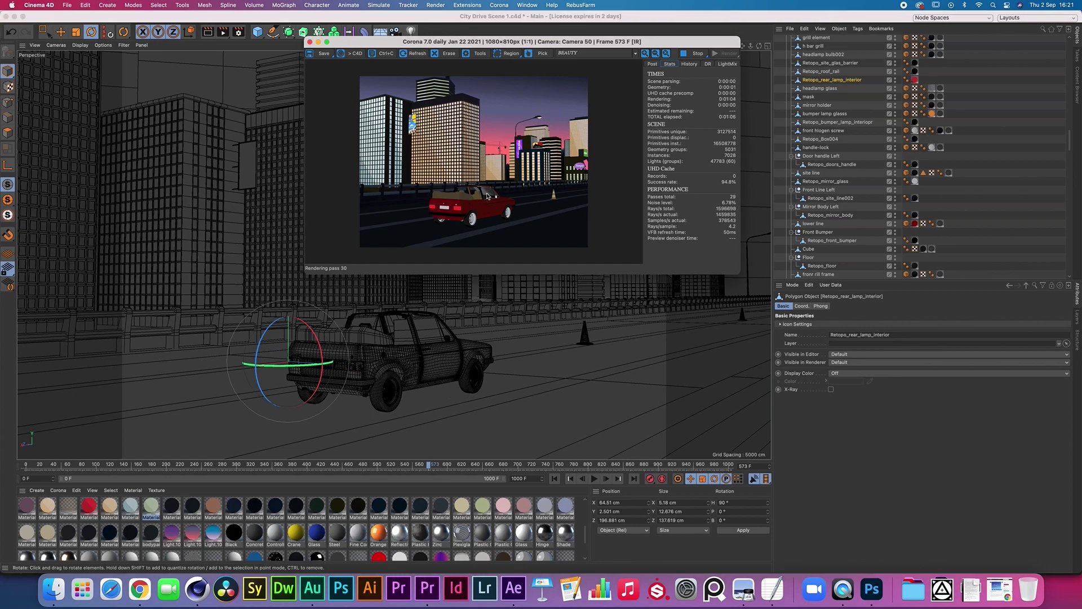
pyautogui.click(423, 333)
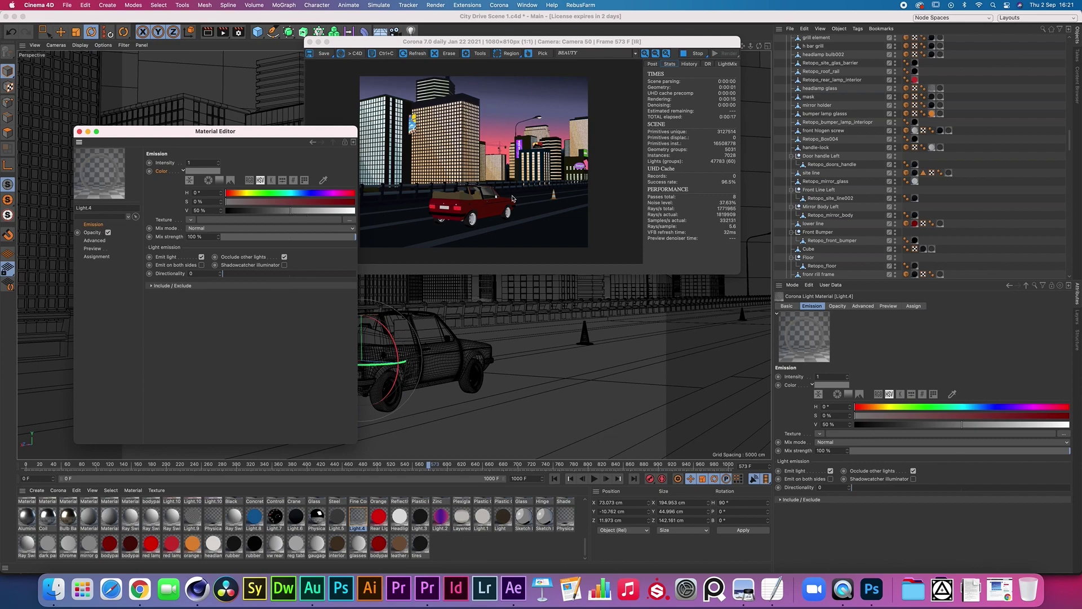
pyautogui.click(92, 232)
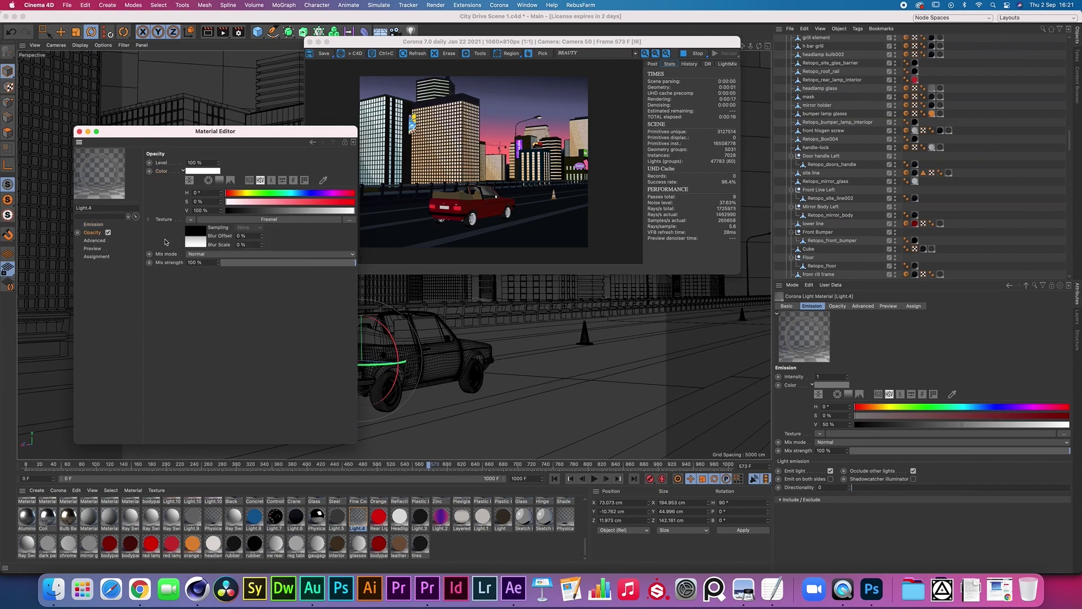
pyautogui.click(194, 241)
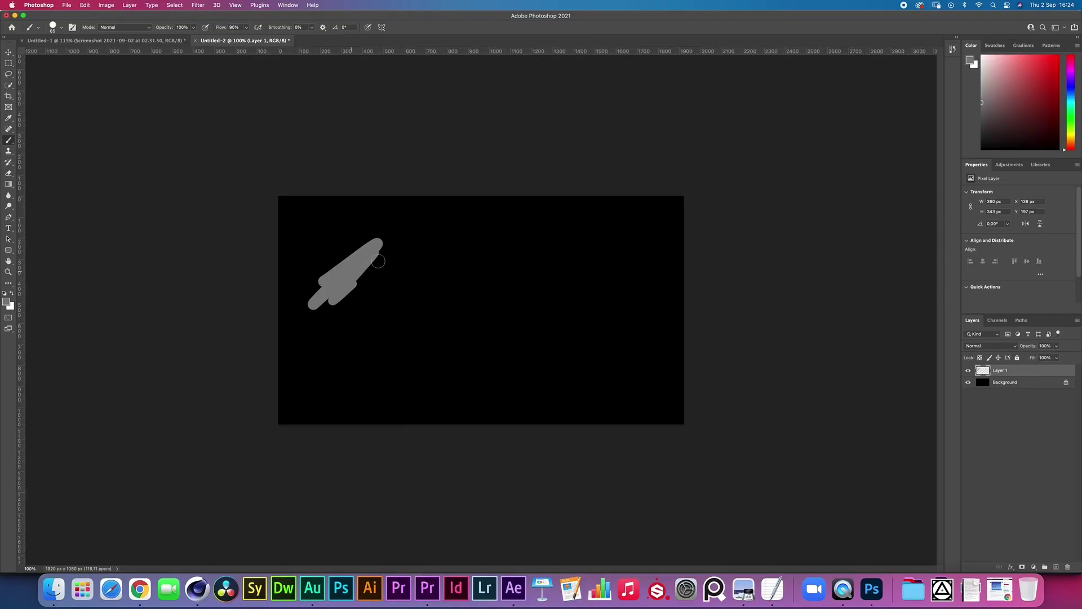
# Paint a grey stroke, then switch to pale mint and paint over the grey blob
pyautogui.moveTo(344, 293)
pyautogui.mouseDown()
pyautogui.moveTo(379, 270)
pyautogui.moveTo(356, 298)
pyautogui.moveTo(395, 269)
pyautogui.moveTo(357, 308)
pyautogui.moveTo(374, 277)
pyautogui.moveTo(348, 303)
pyautogui.moveTo(398, 299)
pyautogui.mouseUp()
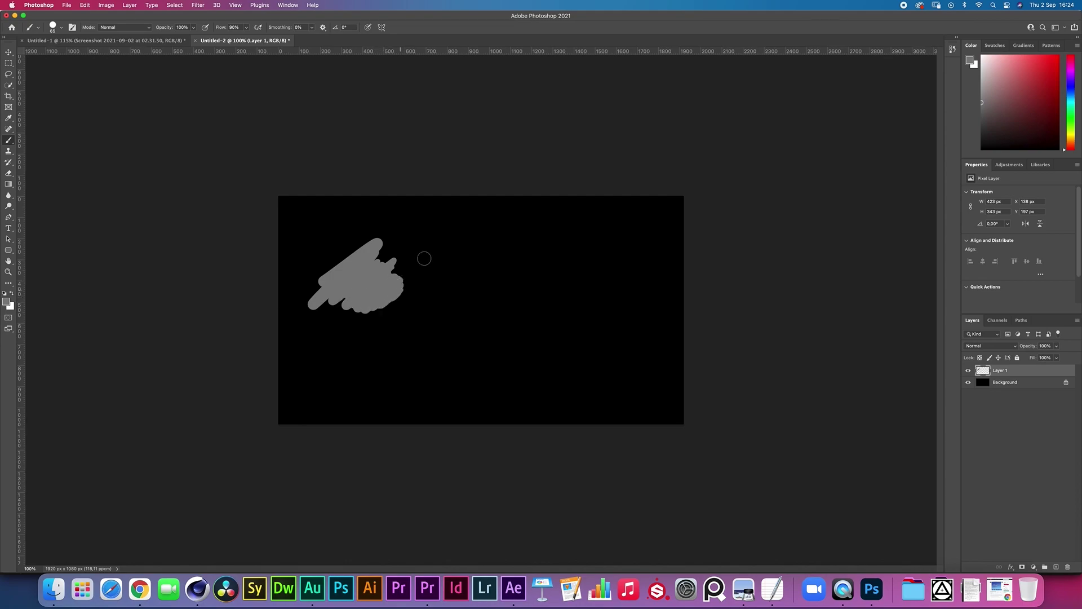
pyautogui.click(6, 301)
pyautogui.click(908, 373)
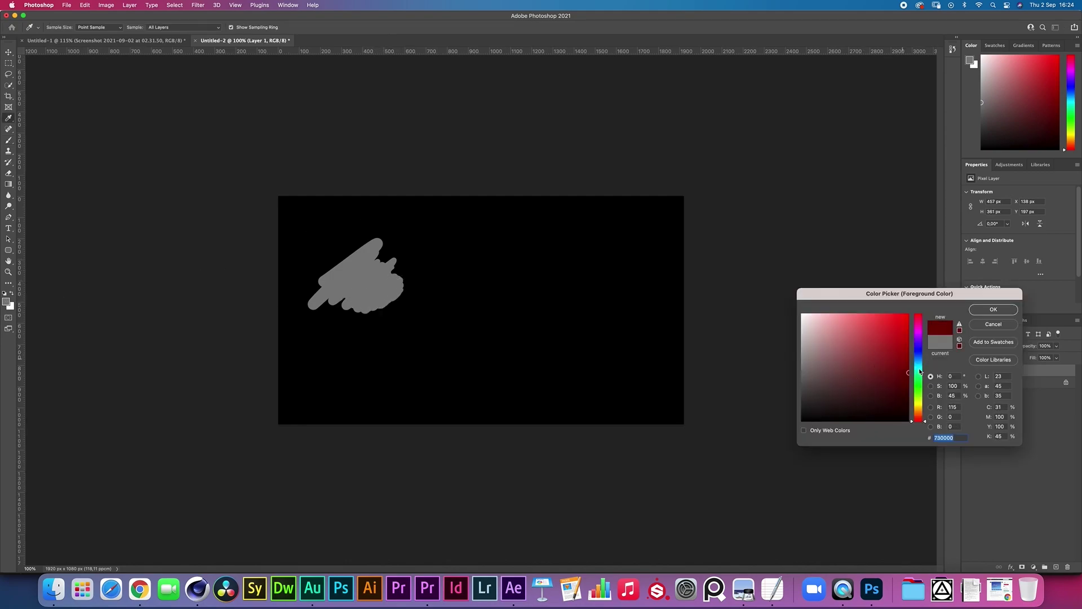
pyautogui.click(921, 378)
pyautogui.moveTo(845, 329); pyautogui.dragTo(821, 318)
pyautogui.press('Return')
pyautogui.moveTo(359, 245)
pyautogui.mouseDown()
pyautogui.moveTo(356, 234)
pyautogui.moveTo(370, 233)
pyautogui.moveTo(388, 258)
pyautogui.moveTo(398, 232)
pyautogui.moveTo(378, 233)
pyautogui.mouseUp()
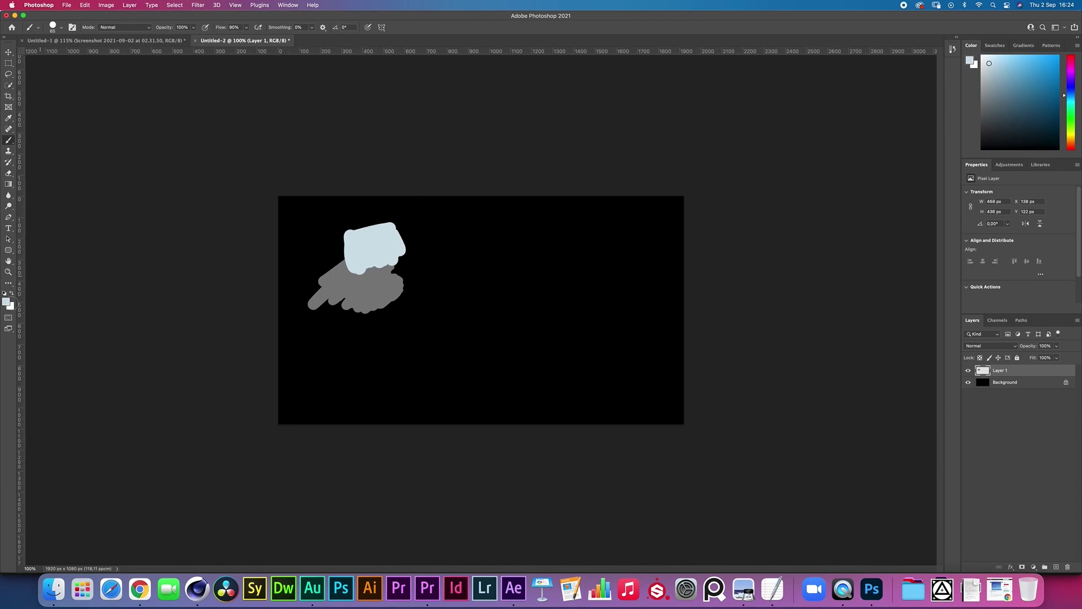
# Set the background colour to 342015 and place the picker screenshot at 48% opacity
pyautogui.click(11, 307)
pyautogui.write('342015')
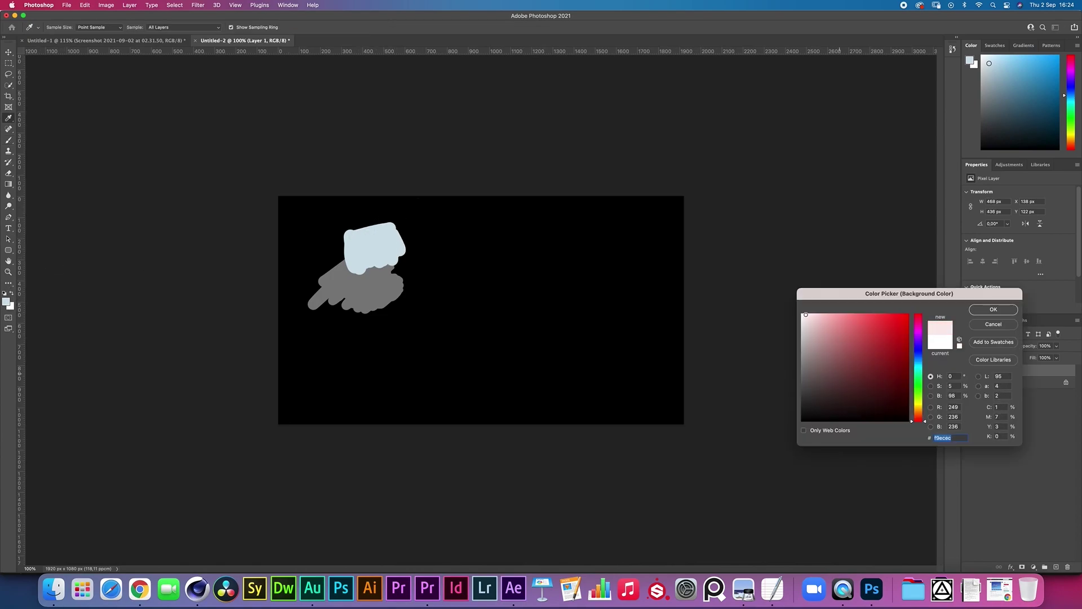
pyautogui.moveTo(800, 293); pyautogui.dragTo(586, 161)
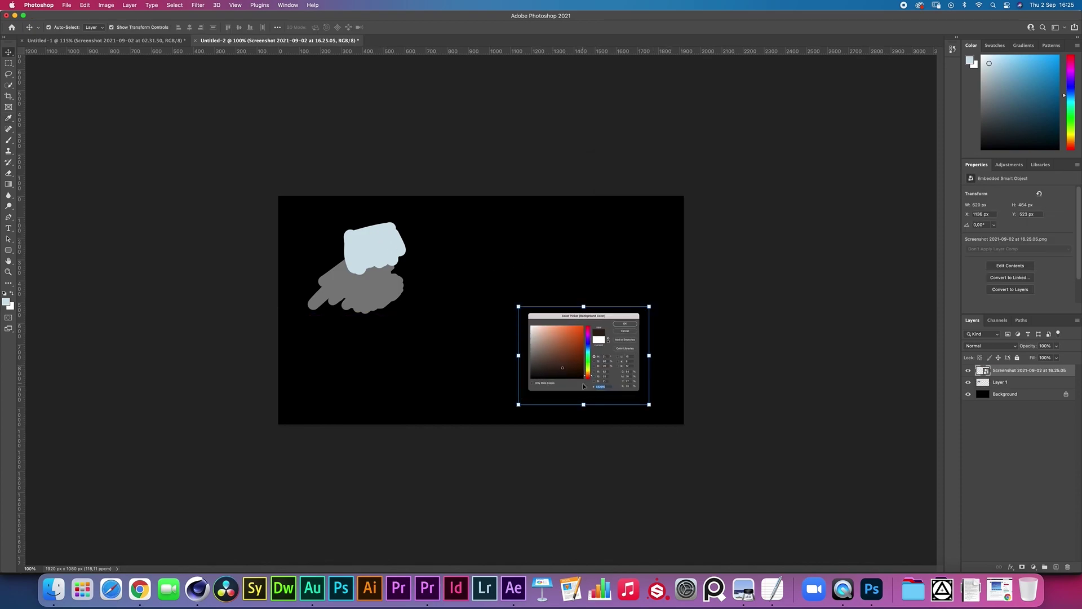
pyautogui.click(7, 301)
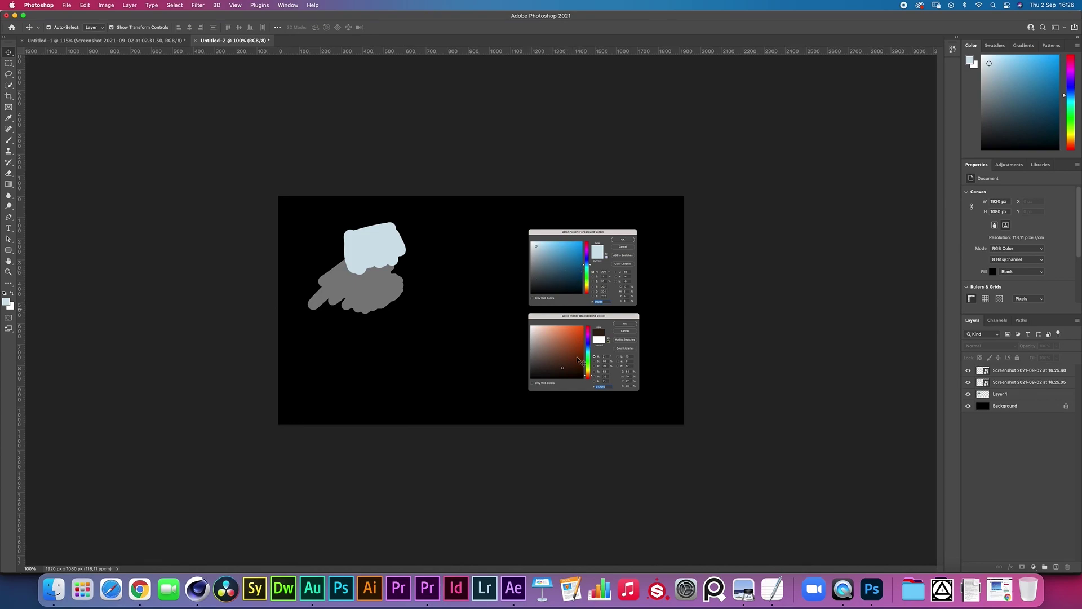
pyautogui.moveTo(571, 266); pyautogui.dragTo(566, 350)
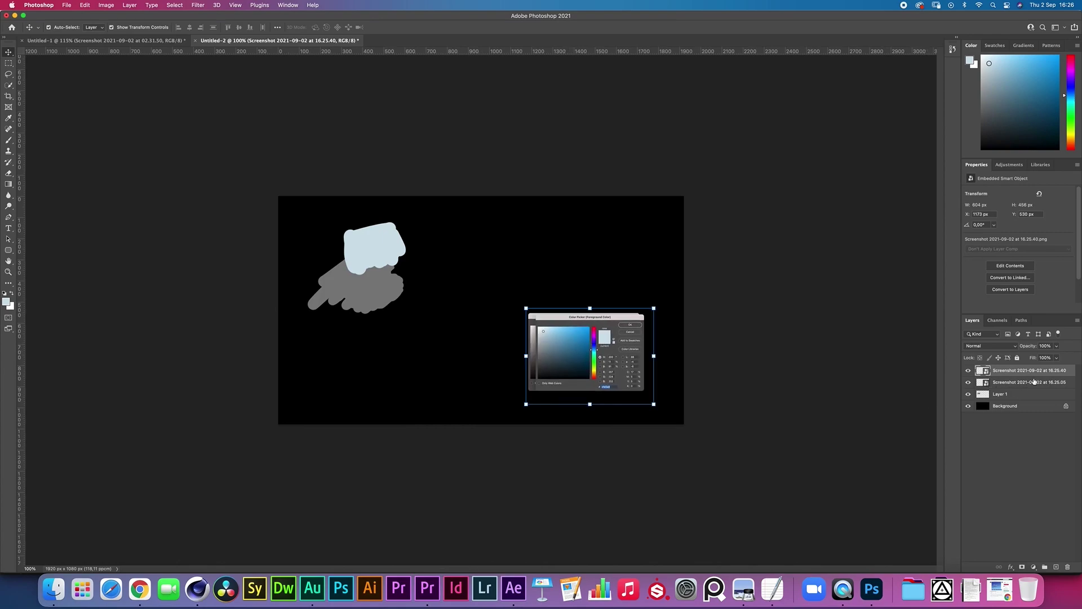
pyautogui.click(1057, 345)
pyautogui.moveTo(1053, 356); pyautogui.dragTo(1036, 360)
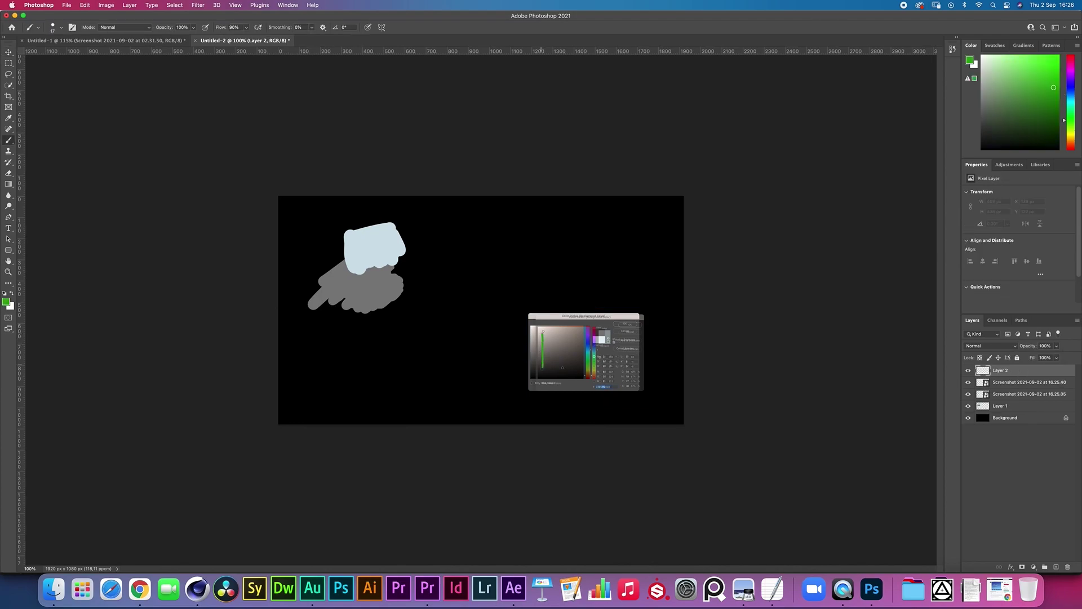
# Draw short green strokes near the picker, undo one, and switch to dark red
pyautogui.moveTo(543, 369)
pyautogui.mouseDown()
pyautogui.moveTo(564, 369)
pyautogui.moveTo(552, 367)
pyautogui.mouseUp()
pyautogui.press('super+z')
pyautogui.moveTo(581, 375); pyautogui.dragTo(600, 376)
pyautogui.keyDown('alt'); pyautogui.click(603, 374); pyautogui.keyUp('alt')
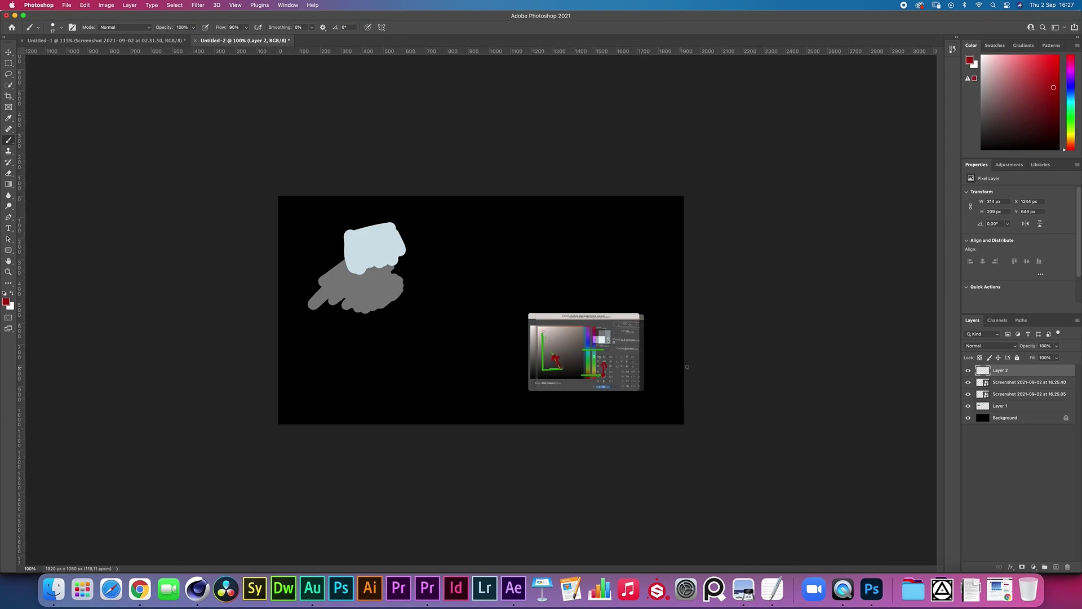
# Set the foreground colour to 342015, then adjust it to olive 5f5636
pyautogui.click(6, 301)
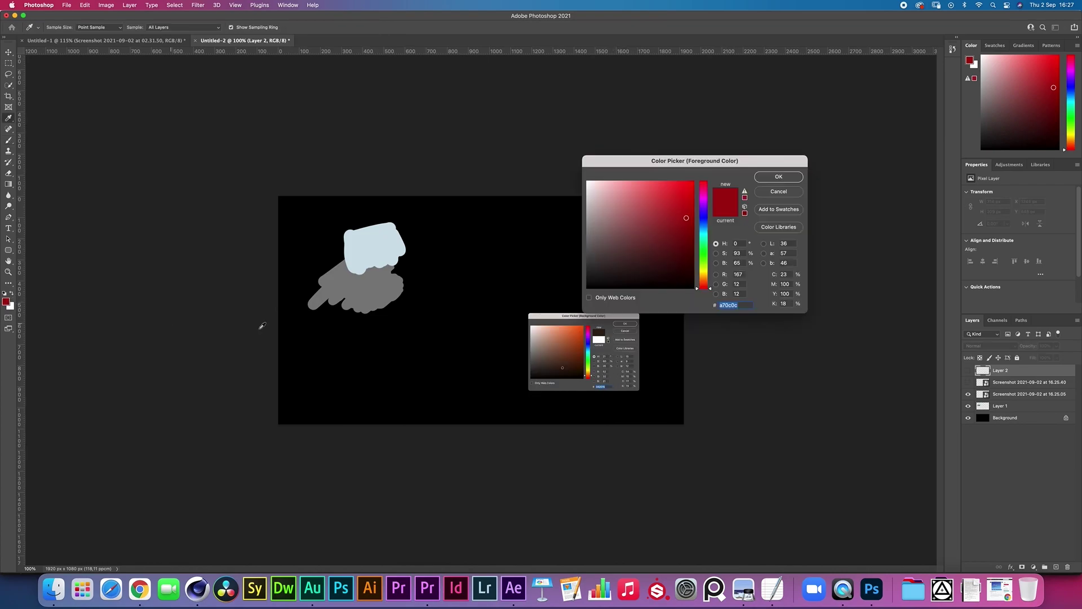
pyautogui.write('34')
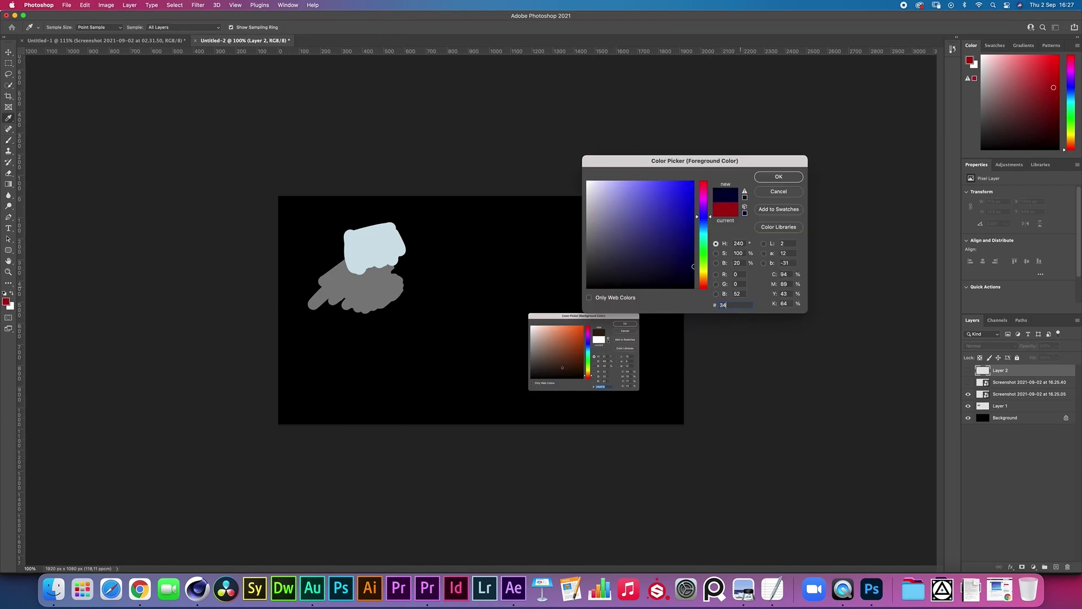
pyautogui.write('2015')
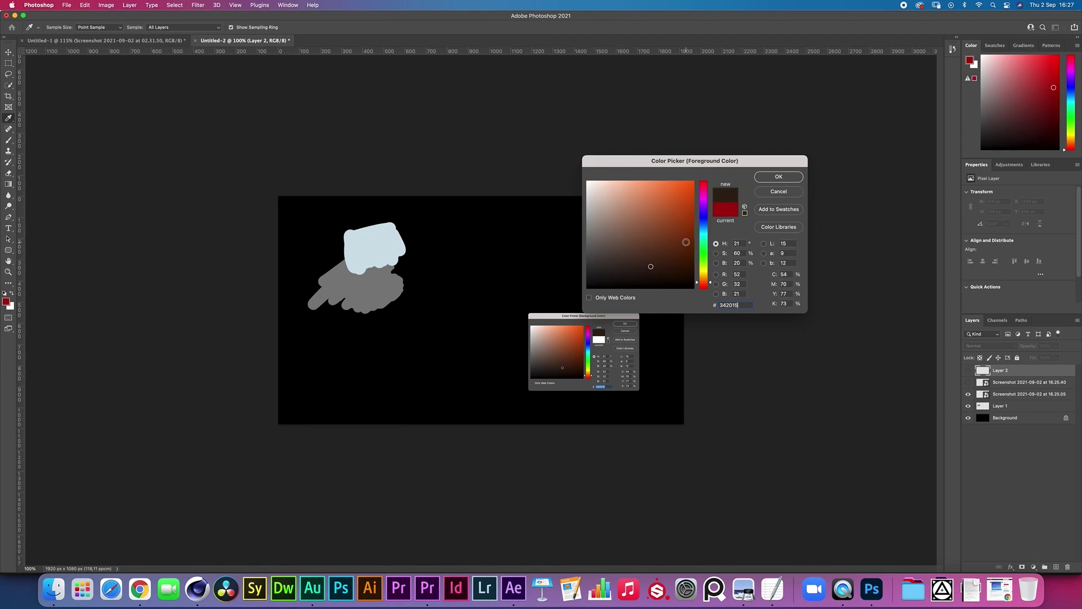
pyautogui.press('Return')
pyautogui.click(968, 383)
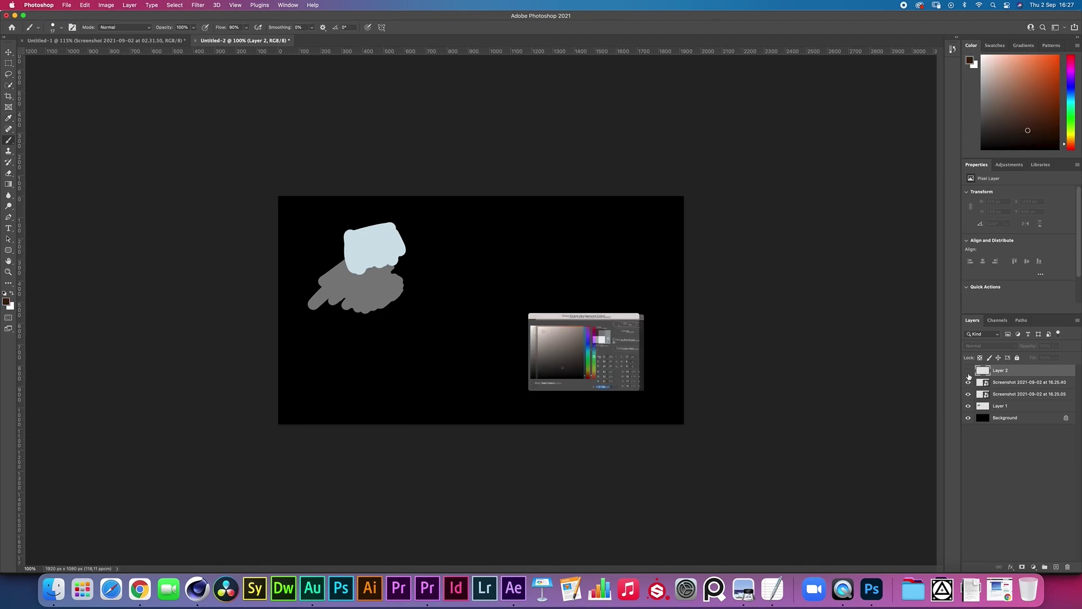
pyautogui.click(9, 299)
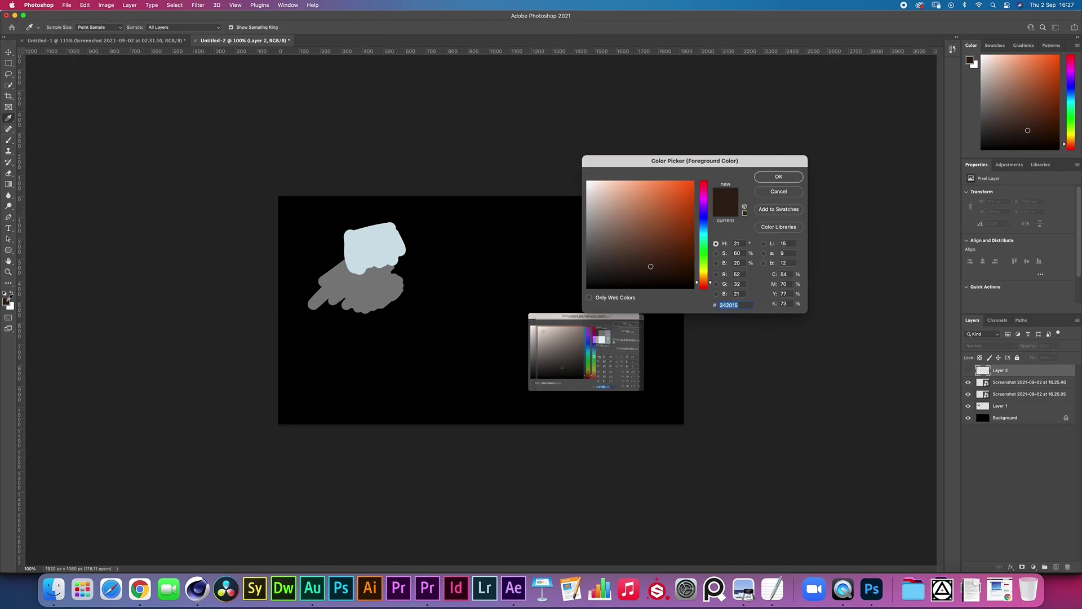
pyautogui.click(631, 247)
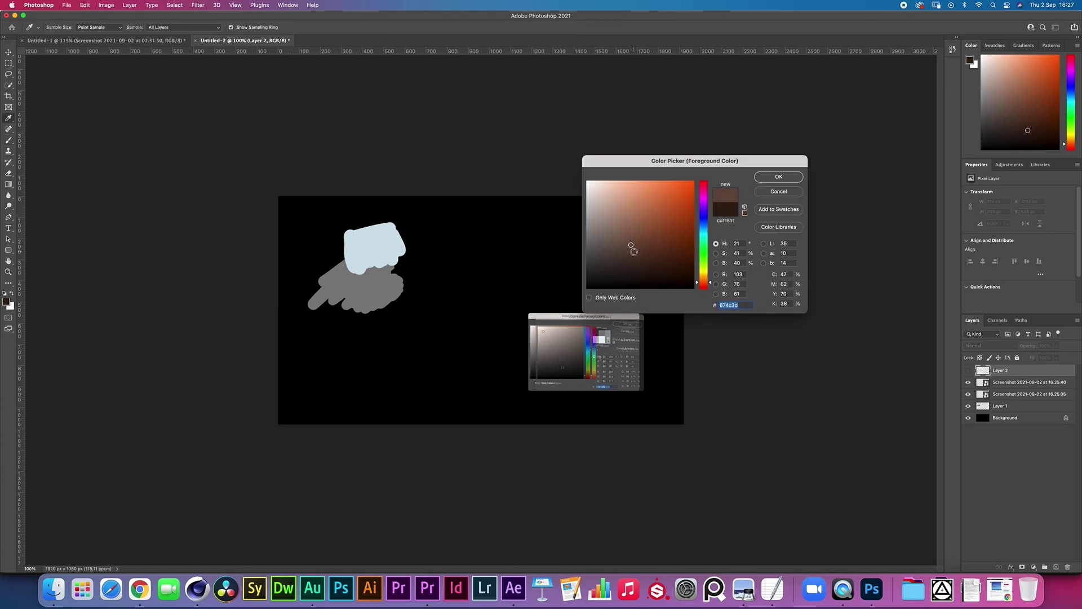
pyautogui.moveTo(712, 282); pyautogui.dragTo(711, 277)
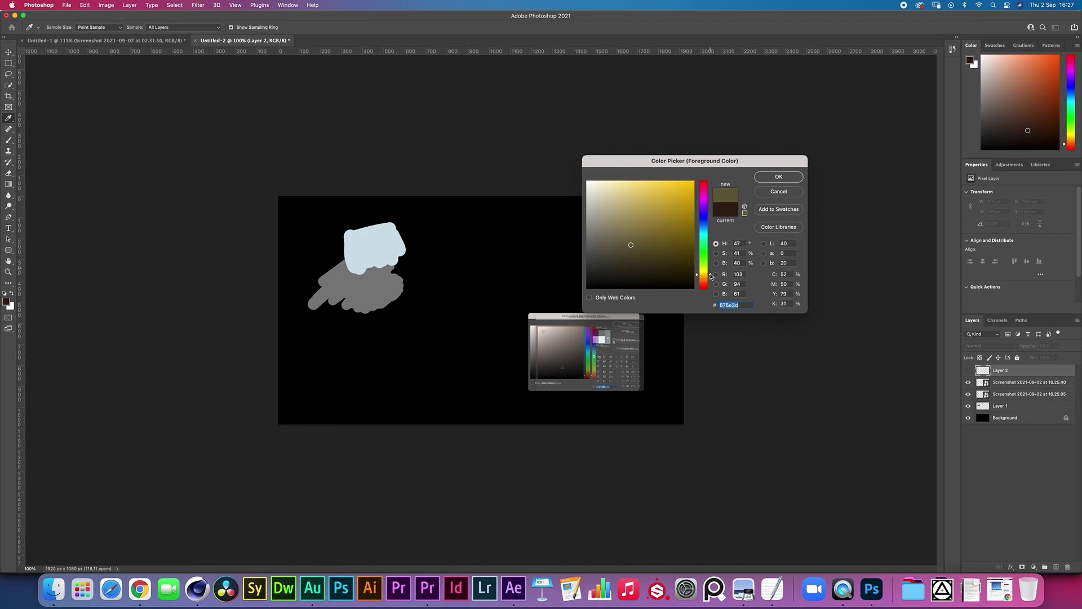
pyautogui.moveTo(699, 160); pyautogui.dragTo(669, 145)
pyautogui.click(602, 233)
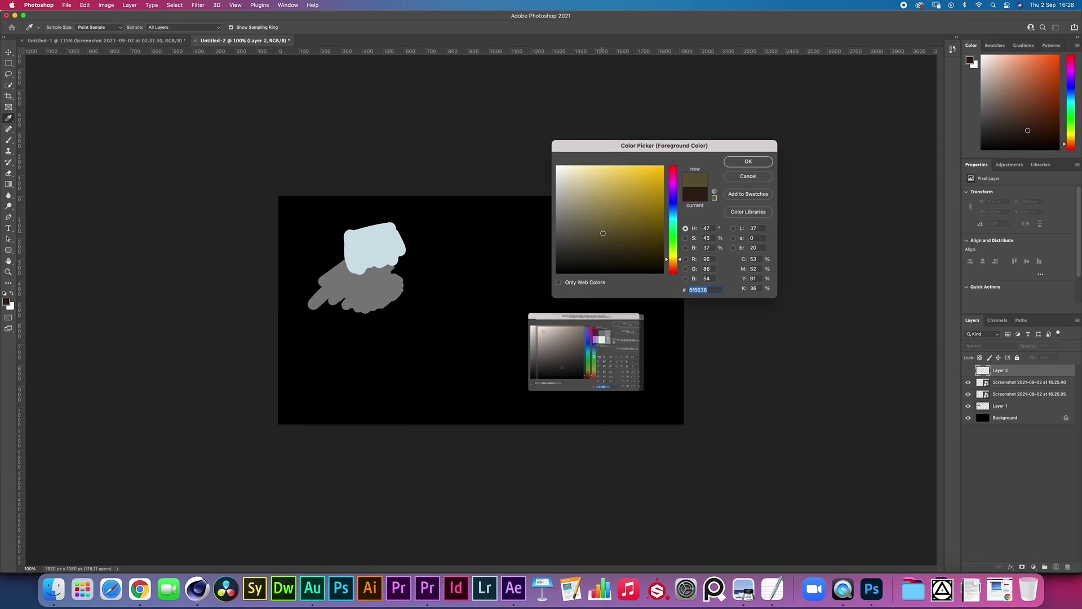
pyautogui.click(737, 163)
# On Layer 1 with a 54 px brush, paint an olive-brown patch and a second grey blob
pyautogui.press('b')
pyautogui.keyDown('super'); pyautogui.click(366, 302); pyautogui.keyUp('super')
pyautogui.rightClick(366, 302)
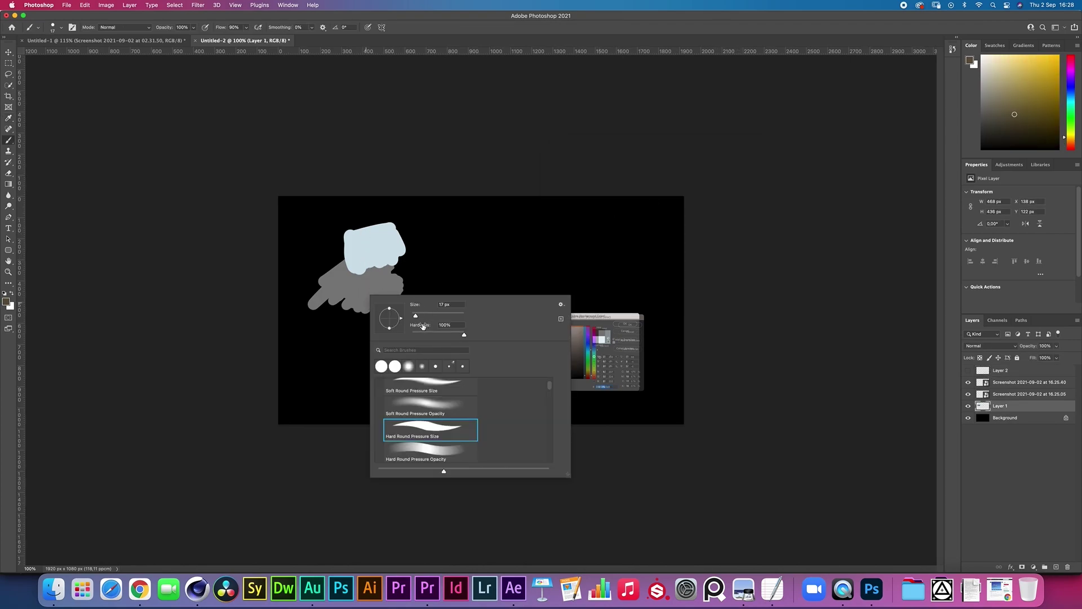
pyautogui.moveTo(355, 288); pyautogui.dragTo(390, 272)
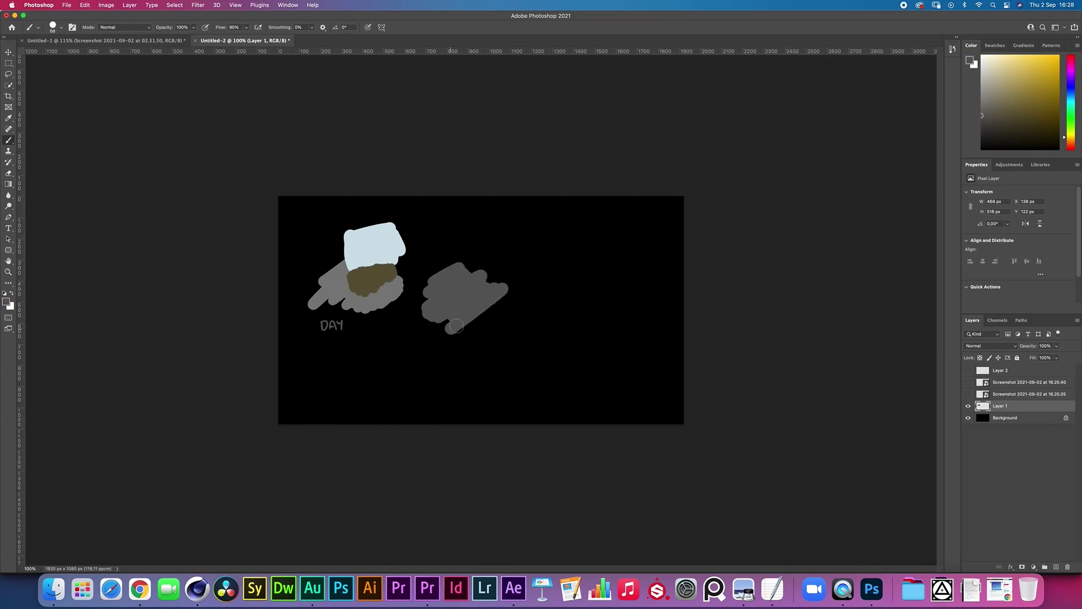
pyautogui.moveTo(451, 305)
pyautogui.mouseDown()
pyautogui.moveTo(514, 297)
pyautogui.moveTo(487, 323)
pyautogui.moveTo(513, 298)
pyautogui.moveTo(478, 296)
pyautogui.moveTo(495, 275)
pyautogui.moveTo(462, 281)
pyautogui.moveTo(476, 260)
pyautogui.mouseUp()
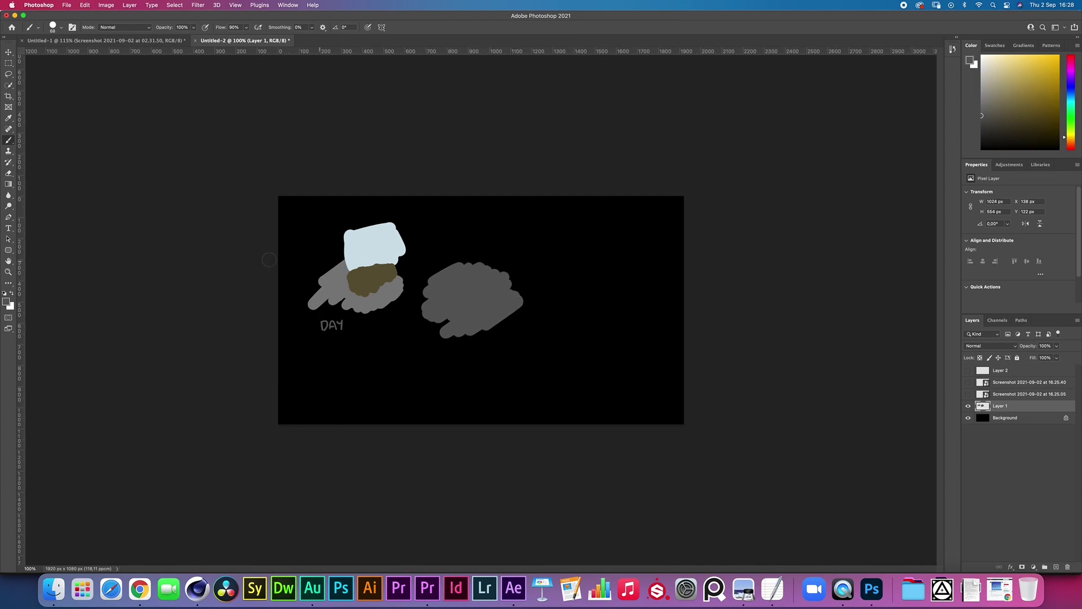
# Set the foreground to a soft orange and paint it across the right grey blob's top
pyautogui.click(7, 302)
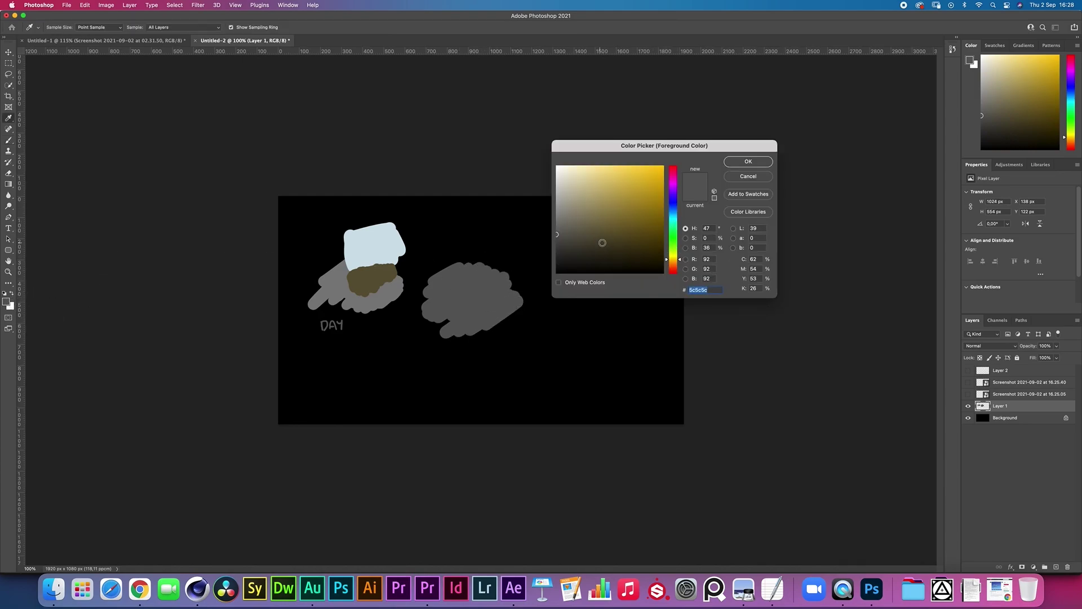
pyautogui.moveTo(672, 234); pyautogui.dragTo(625, 184)
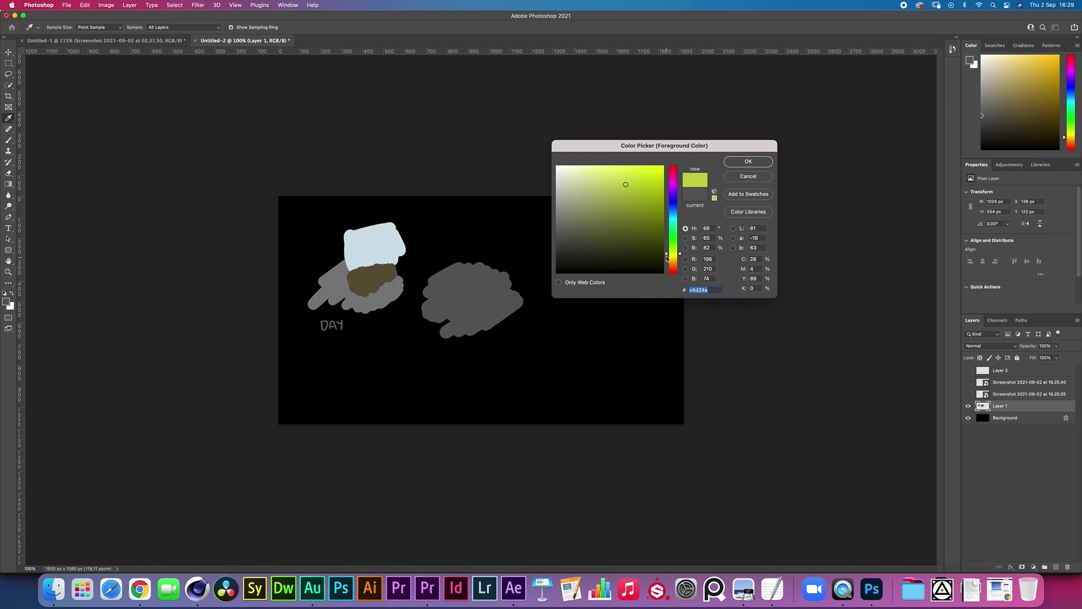
pyautogui.moveTo(671, 253); pyautogui.dragTo(671, 258)
pyautogui.moveTo(608, 176); pyautogui.dragTo(607, 181)
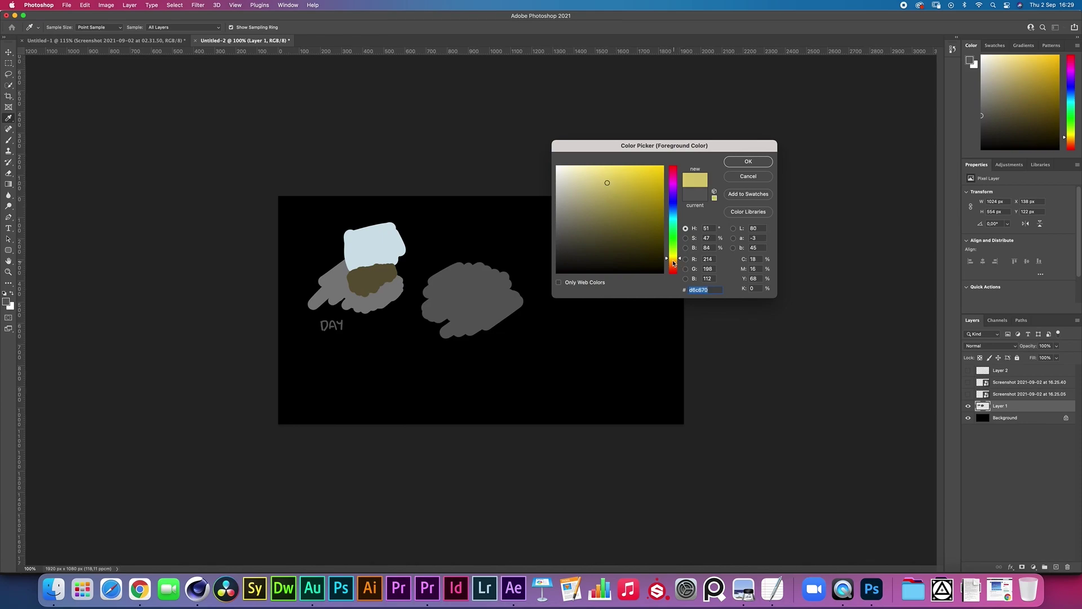
pyautogui.moveTo(673, 263); pyautogui.dragTo(674, 268)
pyautogui.click(748, 162)
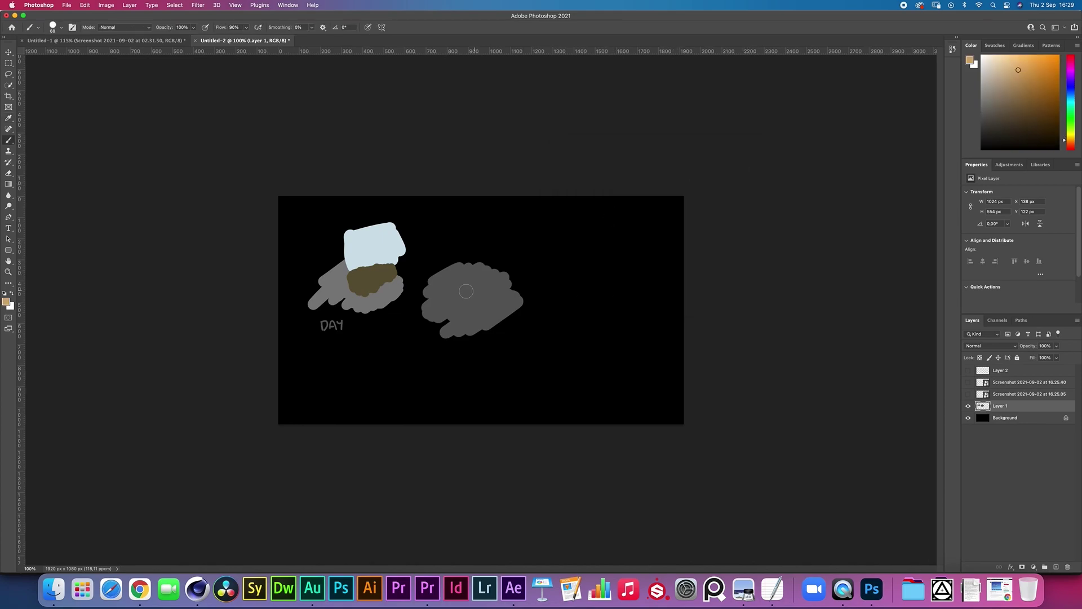
pyautogui.moveTo(440, 272)
pyautogui.mouseDown()
pyautogui.moveTo(479, 247)
pyautogui.moveTo(510, 246)
pyautogui.moveTo(533, 279)
pyautogui.mouseUp()
# Raise the new screenshot layer above the older one at 59% opacity and add empty Layer 3
pyautogui.moveTo(1014, 541); pyautogui.dragTo(584, 355)
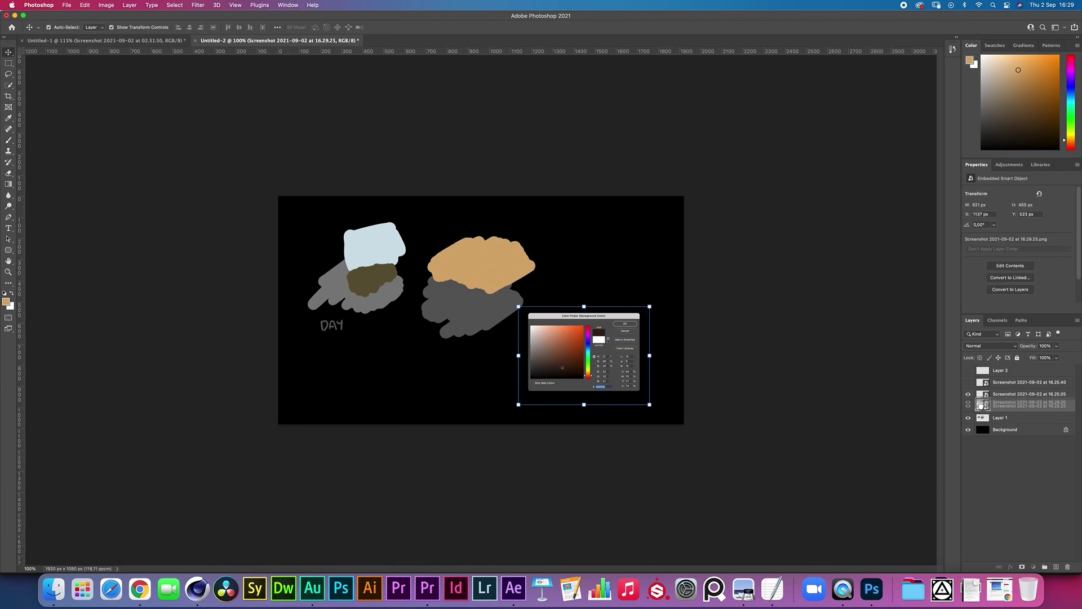
pyautogui.moveTo(980, 405); pyautogui.dragTo(984, 391)
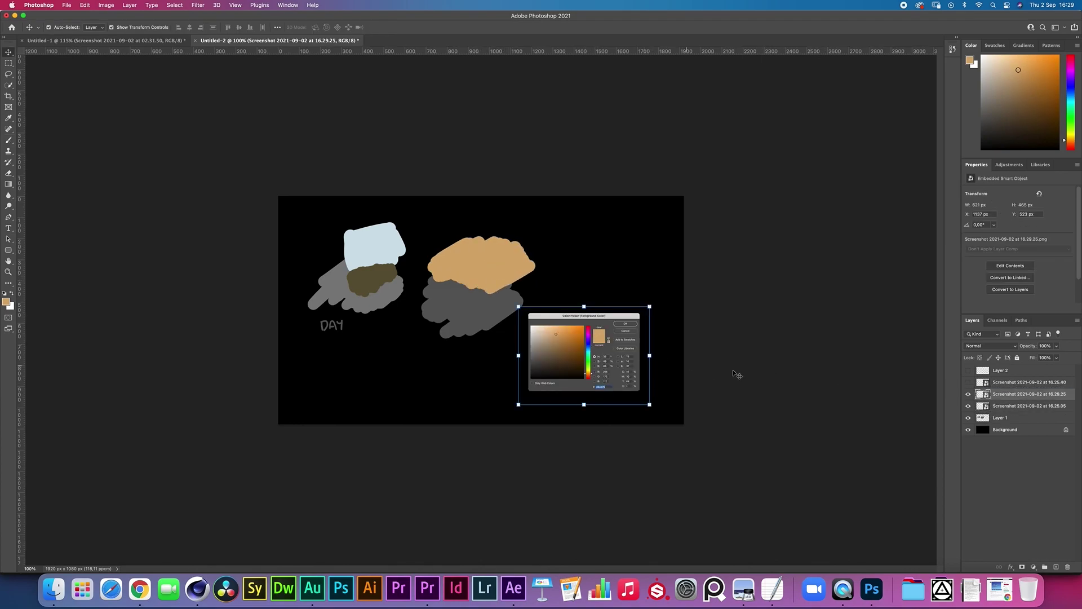
pyautogui.click(1057, 346)
pyautogui.moveTo(1040, 356); pyautogui.dragTo(1042, 358)
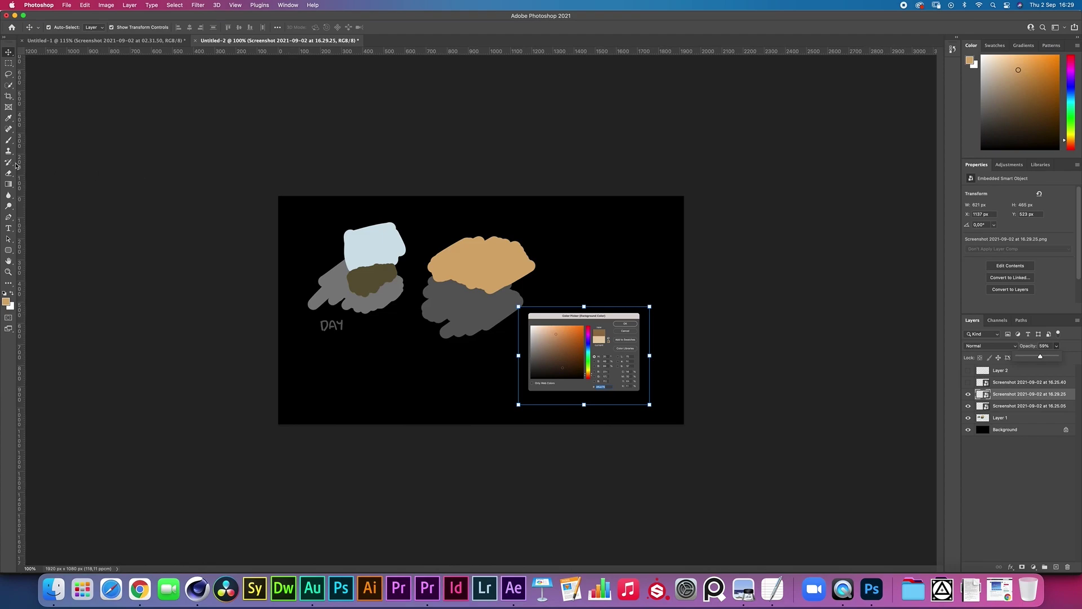
pyautogui.press('b')
pyautogui.press('super+shift+alt+n')
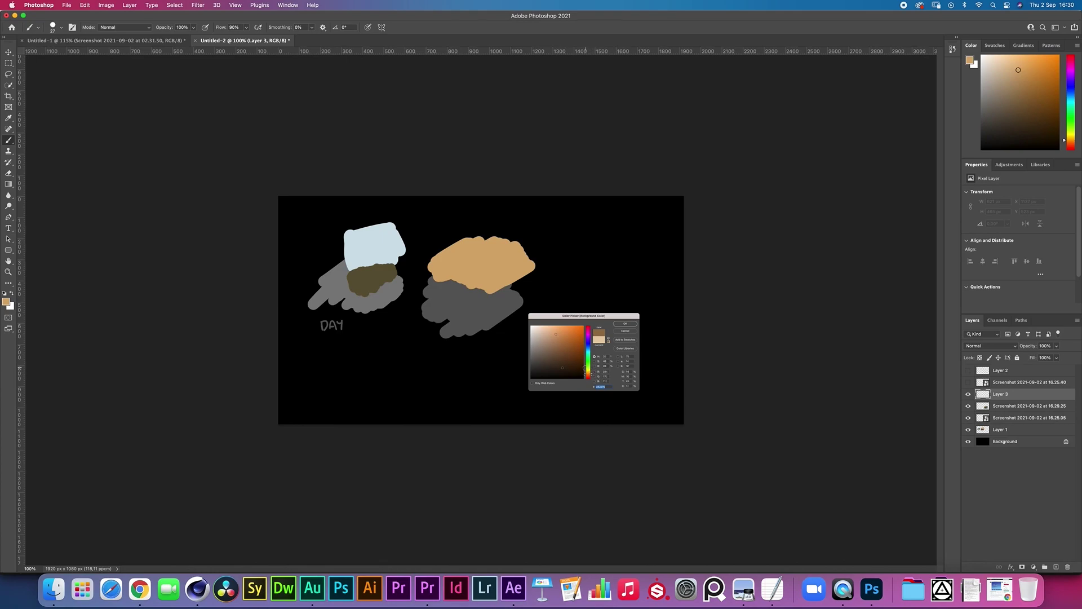
# Paint a tan stroke on Layer 3, undo it, and brush a brown patch onto the tan shape
pyautogui.moveTo(556, 335)
pyautogui.mouseDown()
pyautogui.moveTo(564, 371)
pyautogui.moveTo(558, 338)
pyautogui.mouseUp()
pyautogui.press('super+z')
pyautogui.moveTo(444, 281)
pyautogui.mouseDown()
pyautogui.moveTo(448, 294)
pyautogui.moveTo(500, 282)
pyautogui.mouseUp()
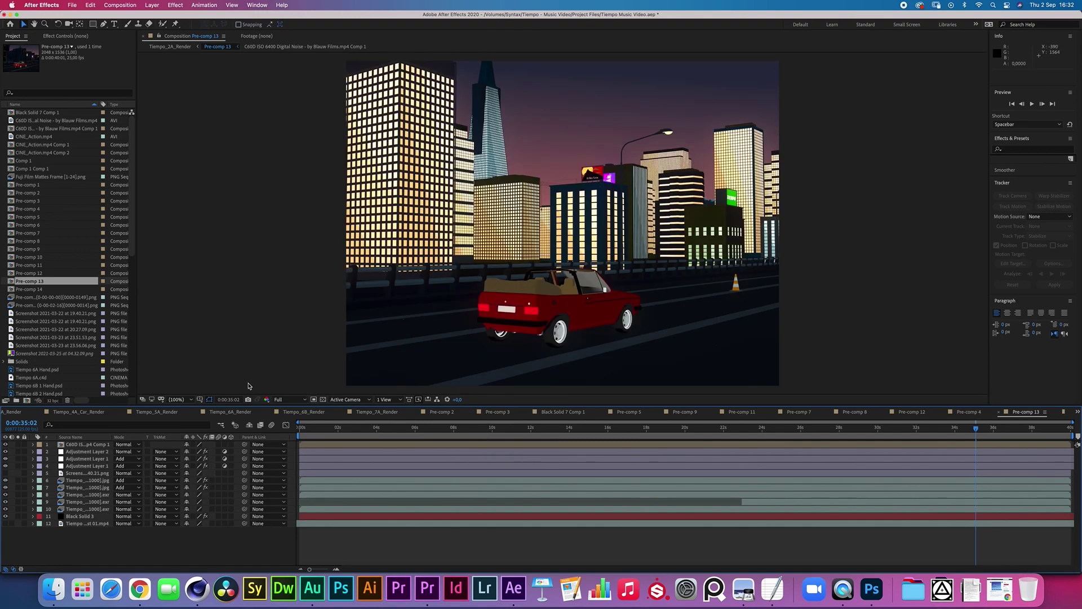
# Solo the Black Solid 3 sky gradient and view its Gradient Ramp settings
pyautogui.click(18, 516)
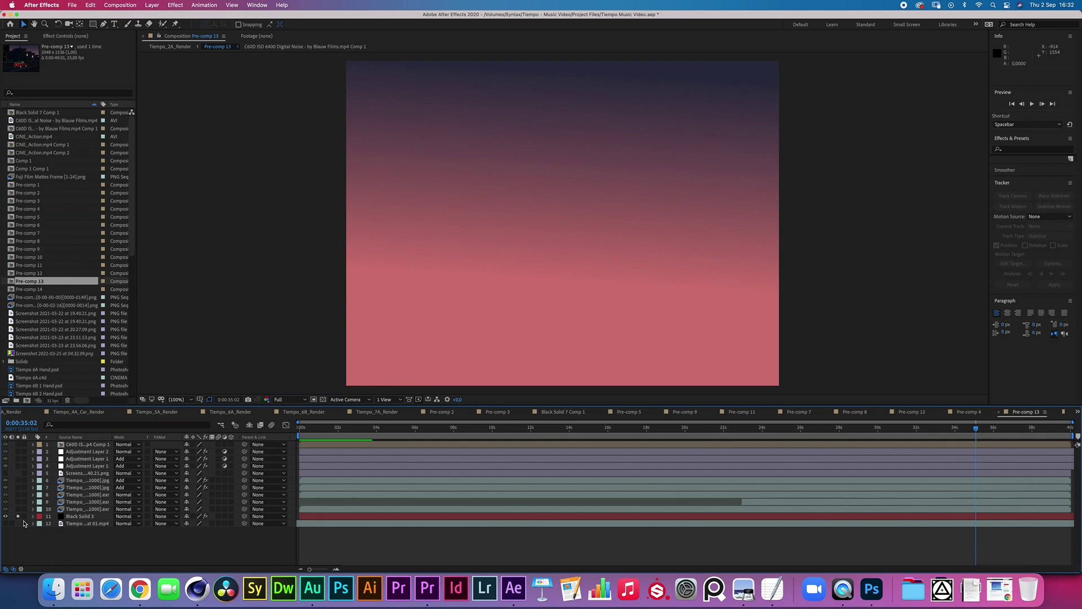
pyautogui.click(76, 516)
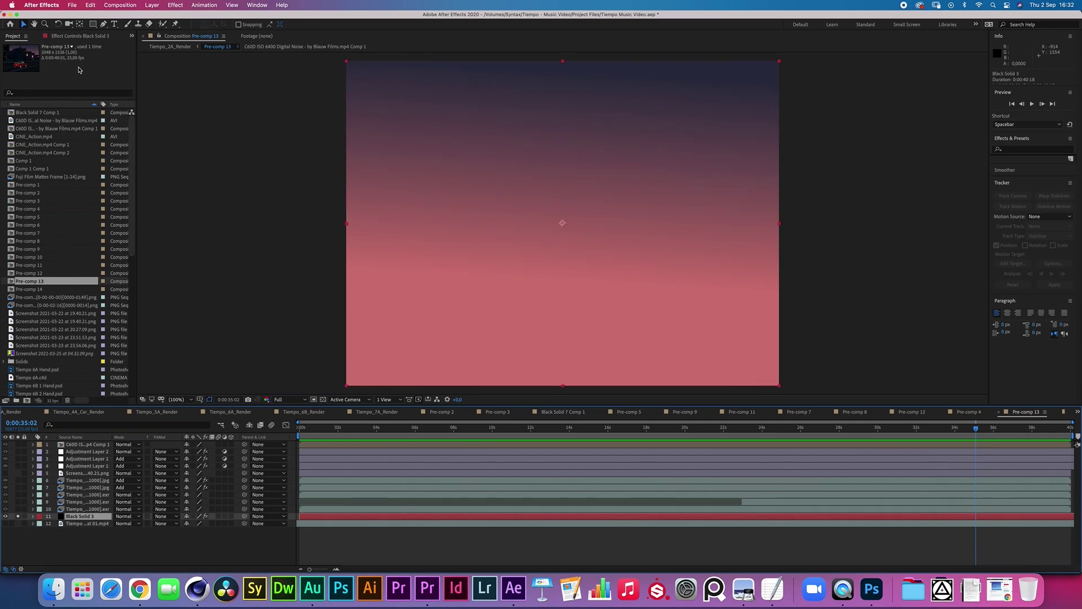
pyautogui.click(80, 35)
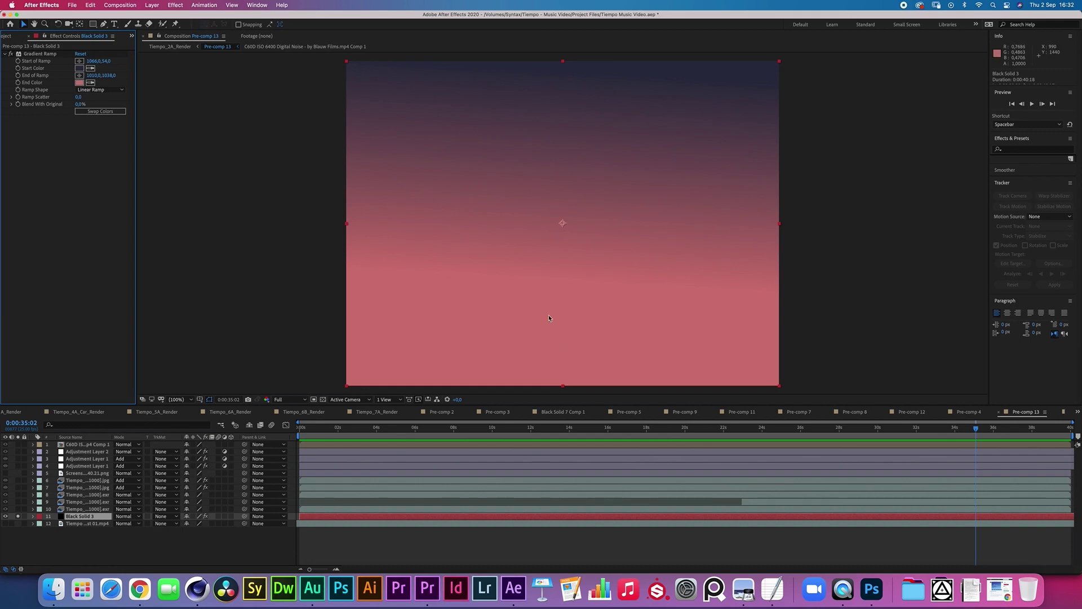
# Solo the car render layer alongside the sky, leaving the city render layer unsoloed
pyautogui.click(80, 509)
pyautogui.click(17, 509)
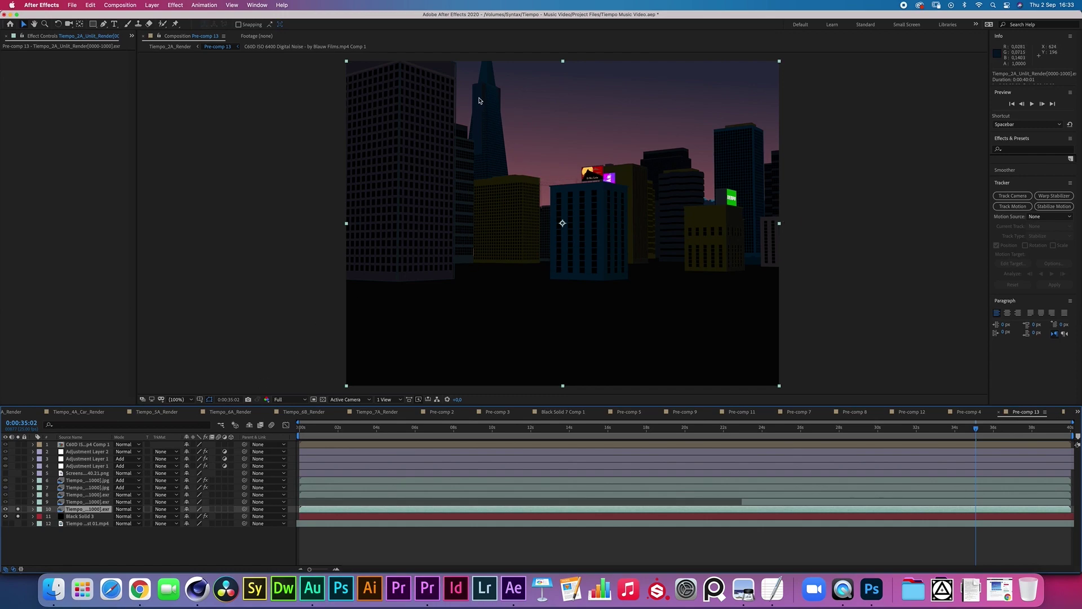
pyautogui.click(54, 501)
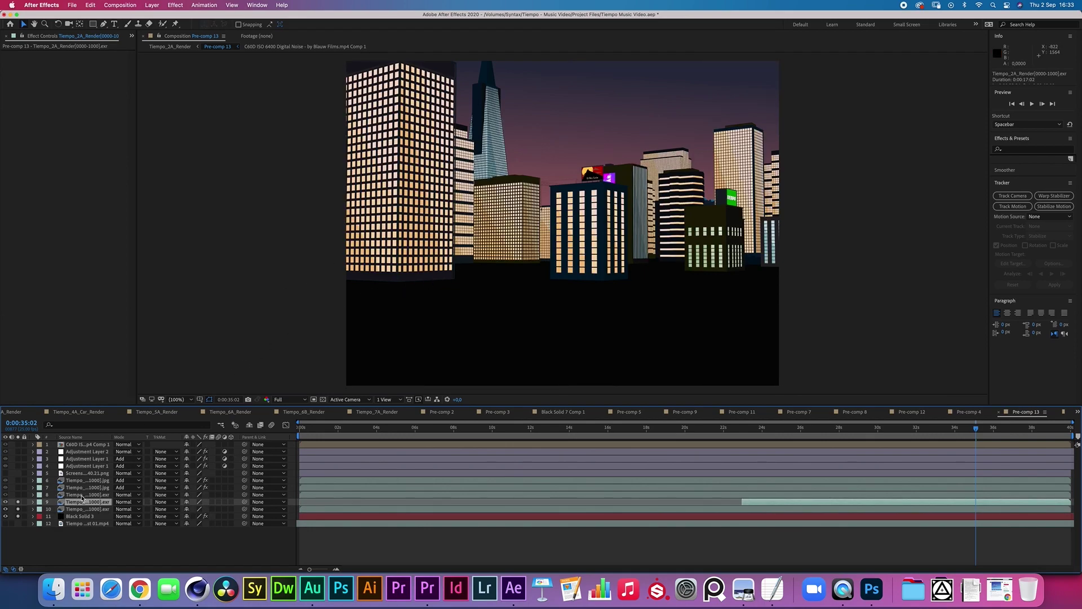
pyautogui.click(45, 494)
pyautogui.click(18, 495)
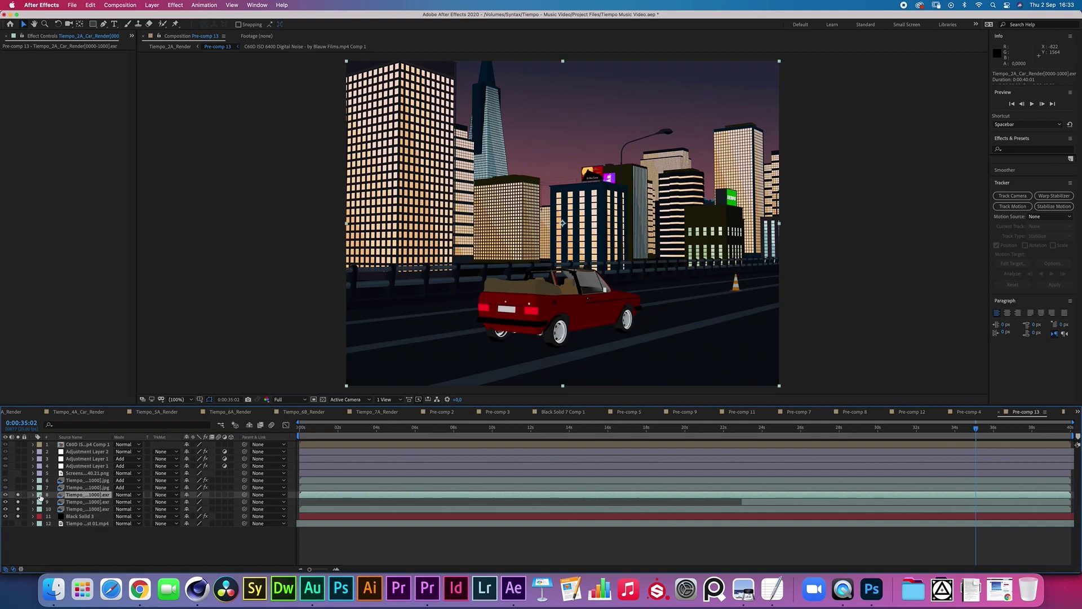
pyautogui.click(18, 509)
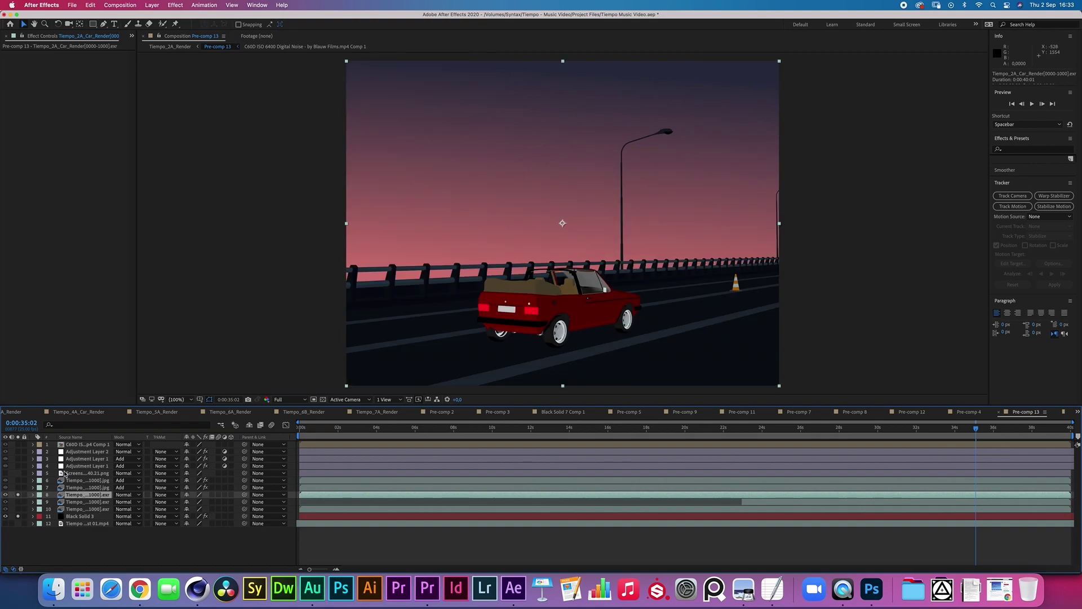
# Solo only the Car_Reflection layer to inspect the reflection
pyautogui.click(585, 274)
pyautogui.click(18, 487)
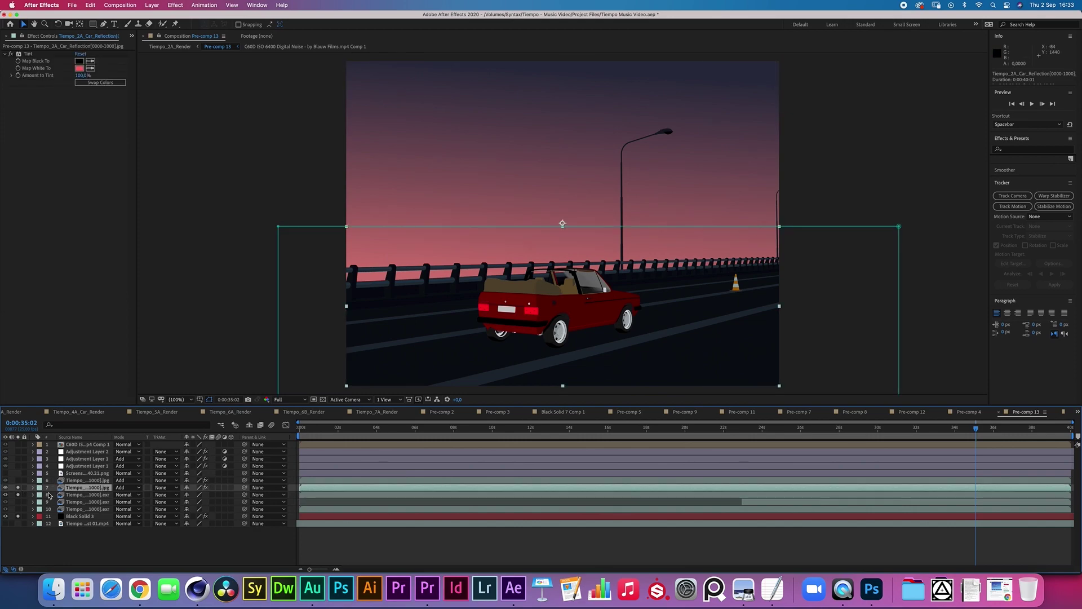
pyautogui.click(18, 494)
pyautogui.click(18, 515)
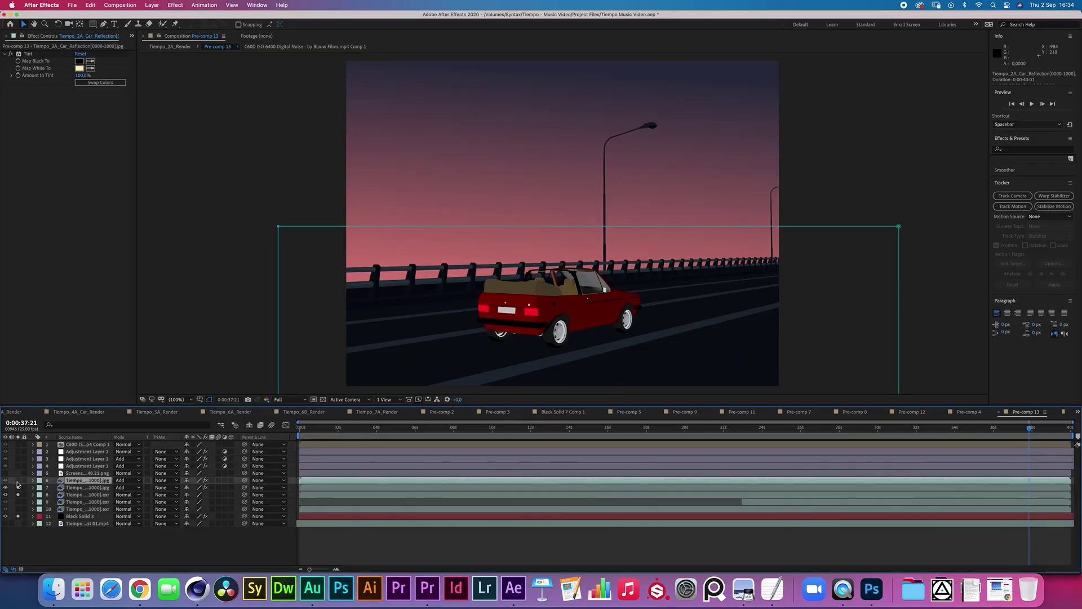
# Flick the streetlamp glow layer on and off to compare, then select Adjustment Layer 1
pyautogui.click(18, 480)
pyautogui.click(18, 480)
pyautogui.click(18, 480)
pyautogui.click(18, 480)
pyautogui.click(17, 480)
pyautogui.click(19, 482)
pyautogui.click(19, 482)
pyautogui.click(18, 482)
pyautogui.click(18, 482)
pyautogui.click(70, 466)
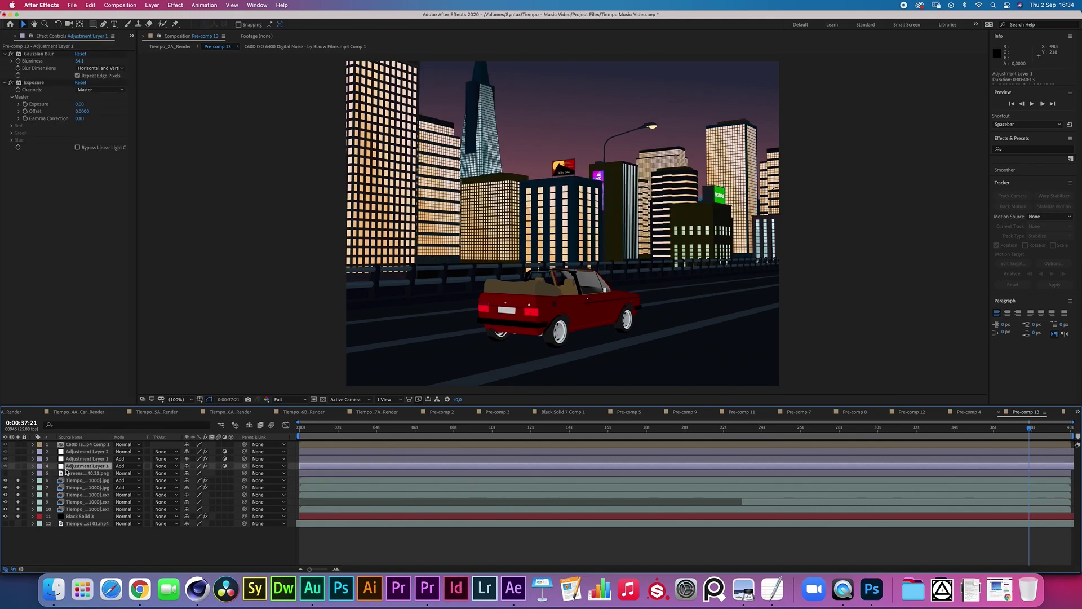
# Solo both glow adjustment layers to review the 197.6 Gaussian Blur and 0.63 gamma Exposure
pyautogui.click(17, 467)
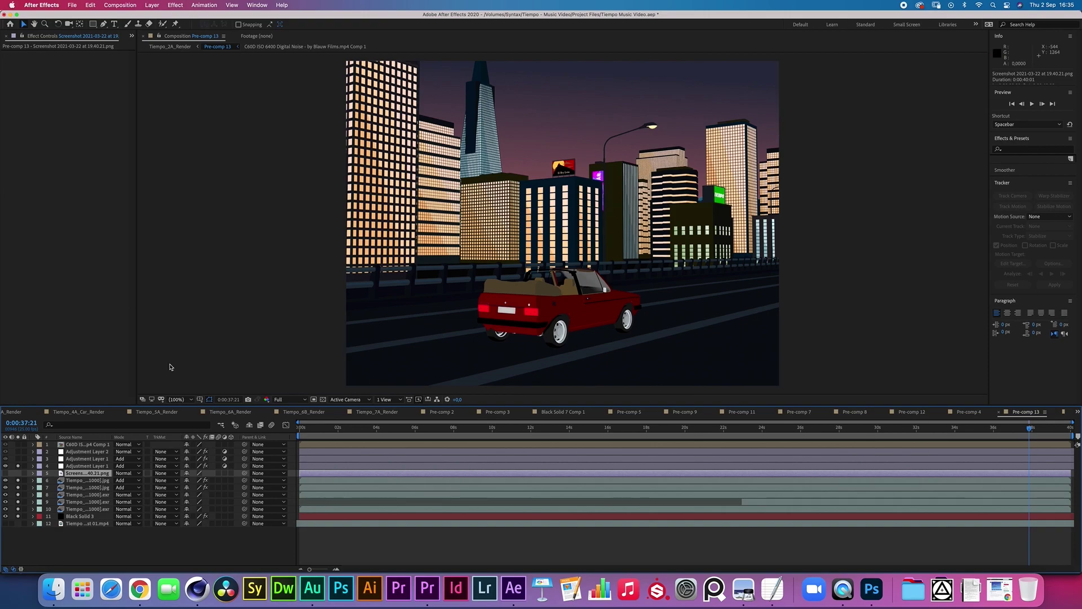
pyautogui.click(73, 460)
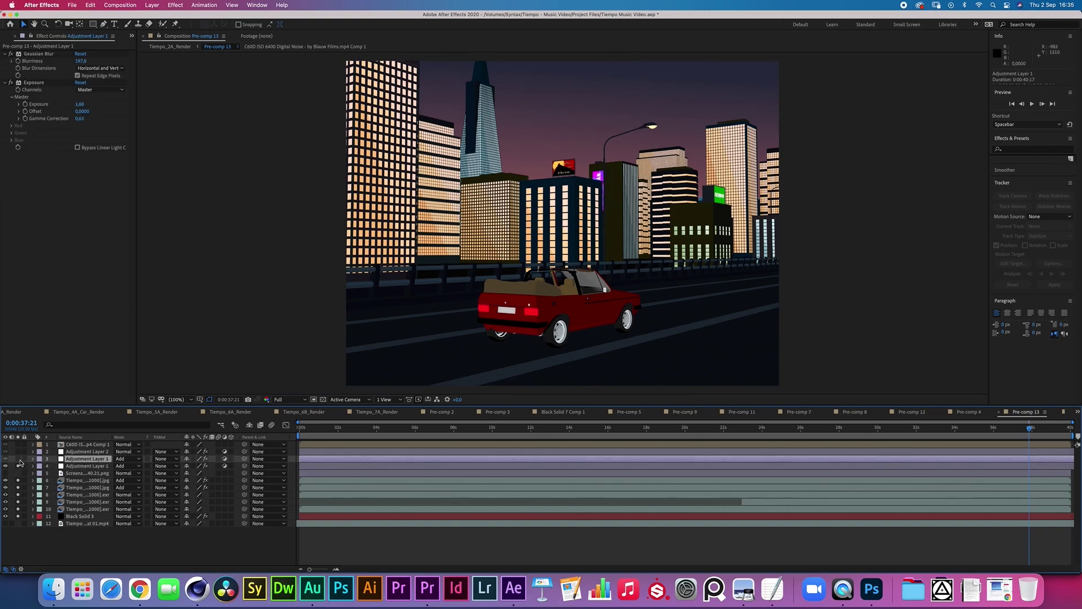
pyautogui.moveTo(18, 458); pyautogui.dragTo(17, 466)
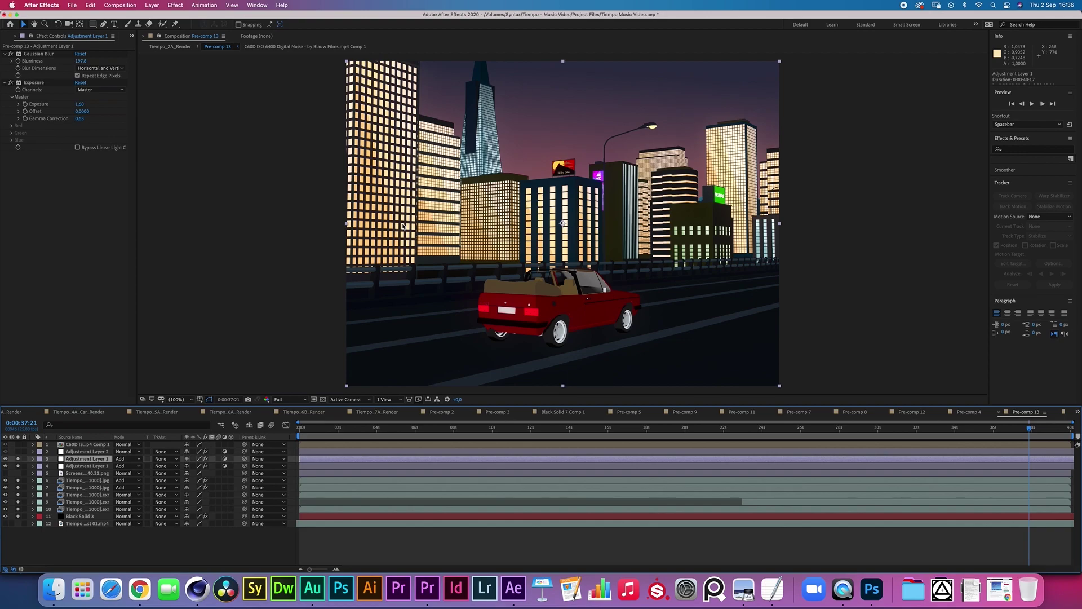
# Solo Adjustment Layer 2 and keep its Tritone highlight colour at FDEFB4 unchanged
pyautogui.click(73, 452)
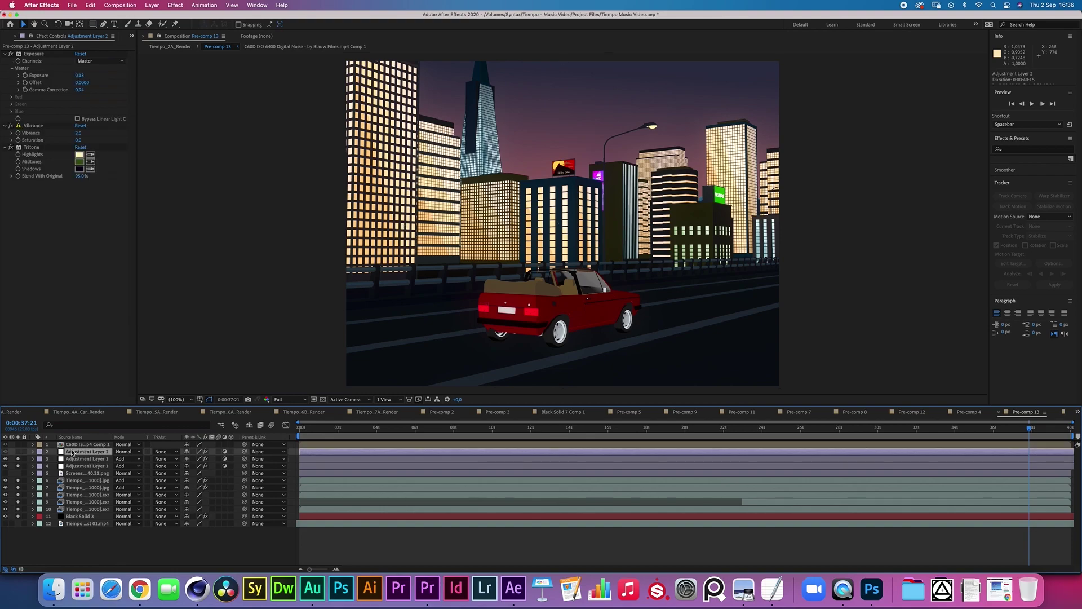
pyautogui.click(18, 453)
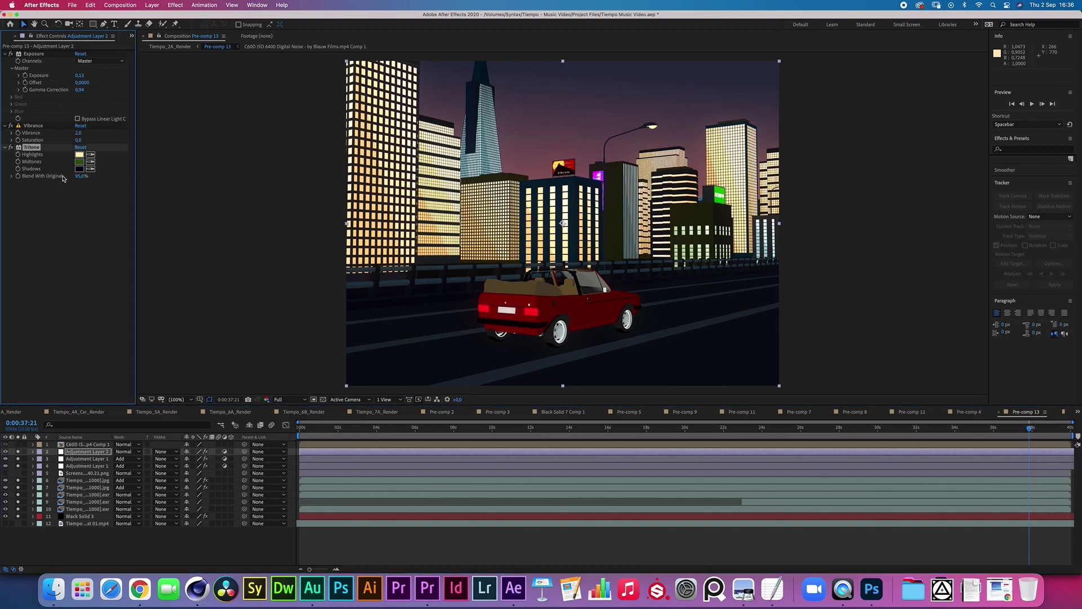
pyautogui.click(79, 156)
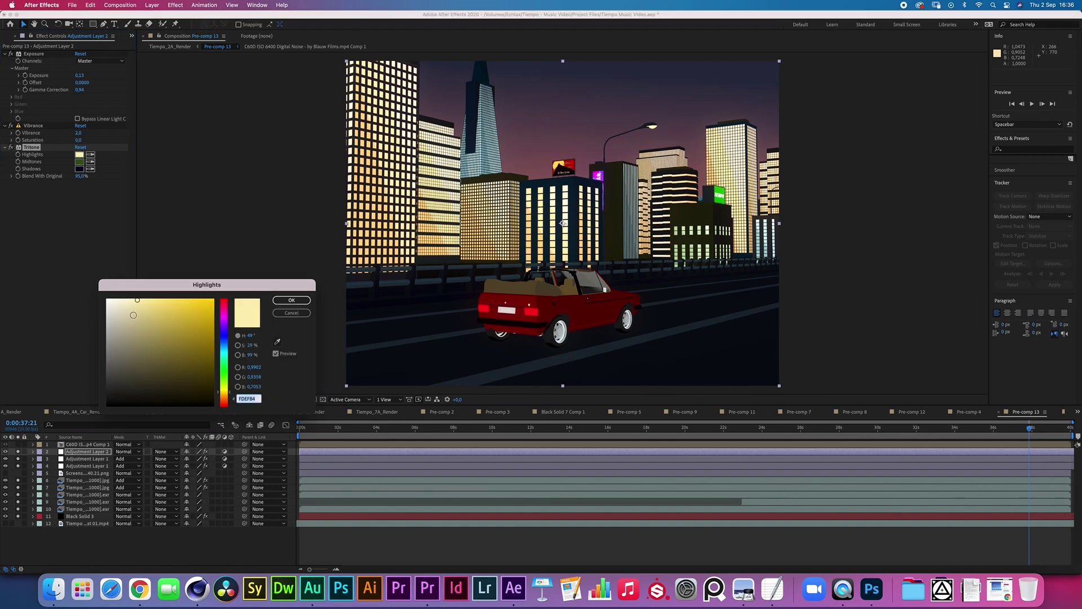
pyautogui.click(172, 243)
pyautogui.moveTo(158, 282); pyautogui.dragTo(161, 227)
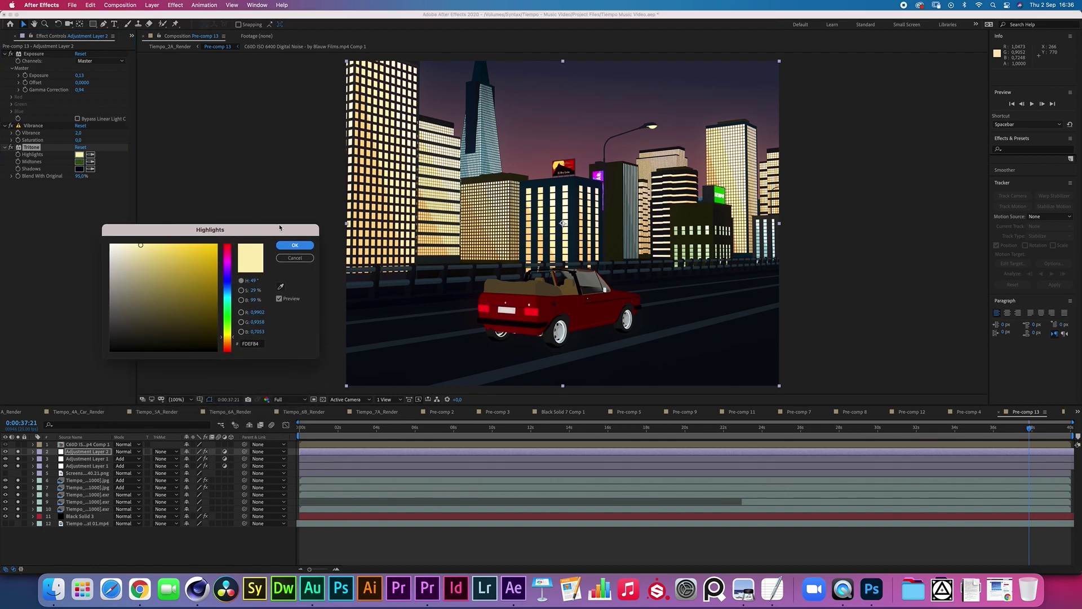
pyautogui.press('Return')
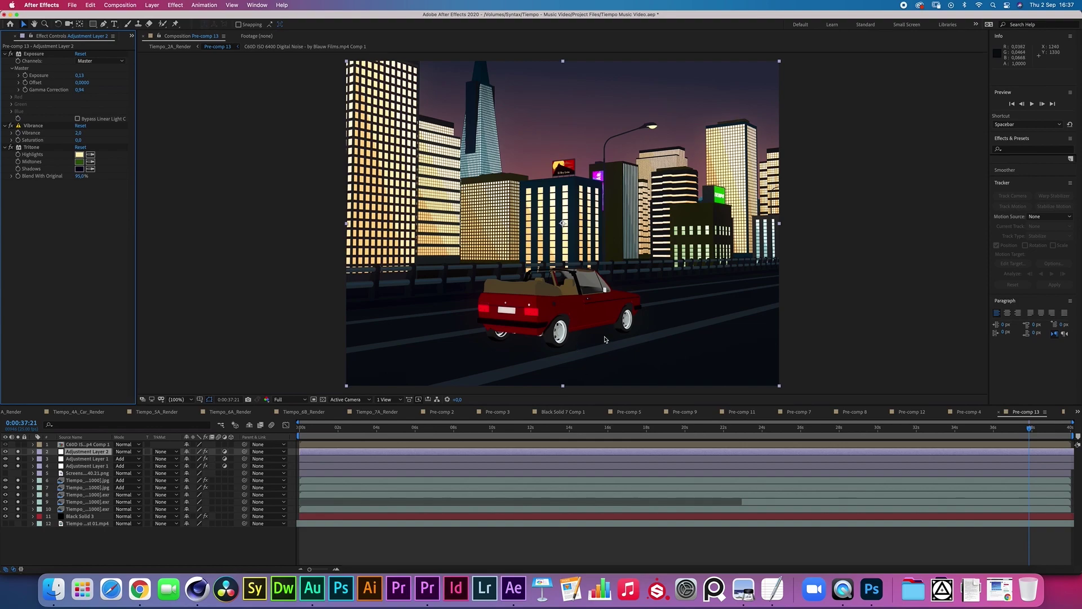
pyautogui.click(82, 445)
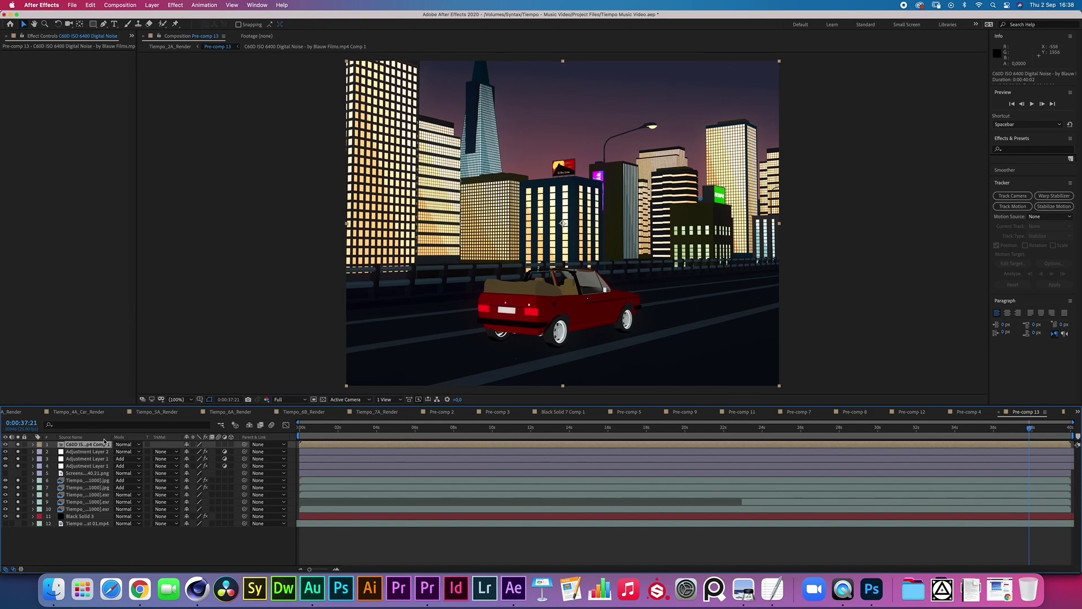
# Open the C60D ISO 6400 digital noise precomp and inspect its noise layers
pyautogui.doubleClick(104, 447)
pyautogui.click(93, 453)
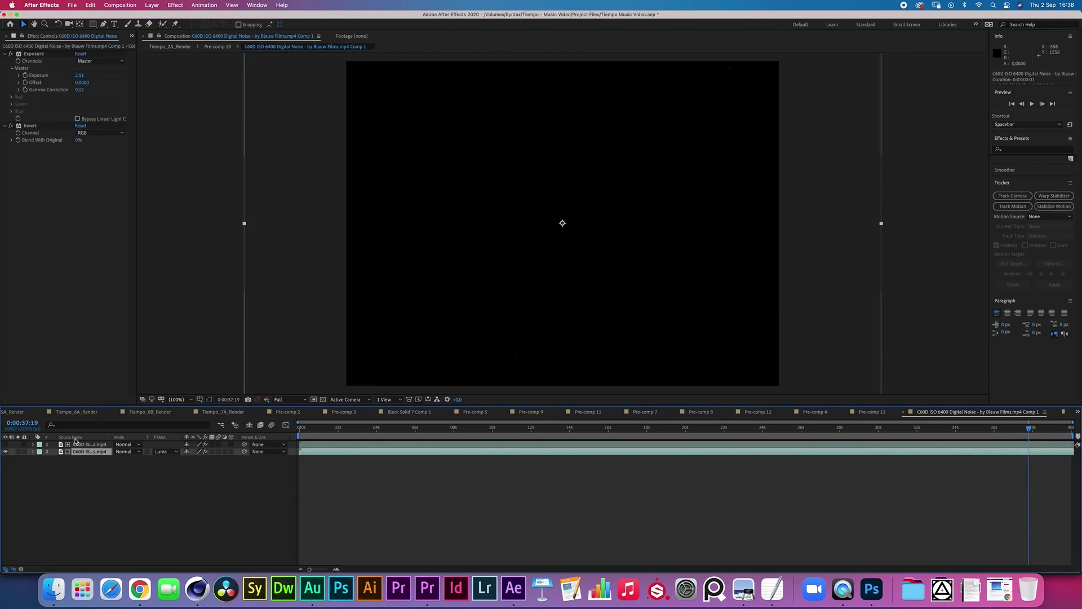
pyautogui.press('Return')
pyautogui.press('Return')
pyautogui.click(71, 509)
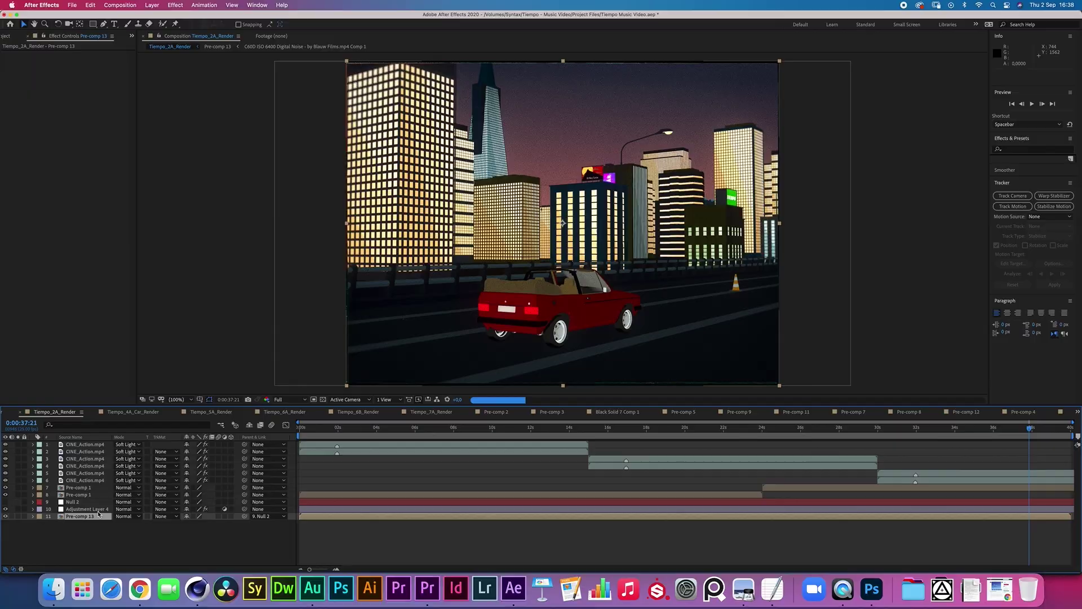
# Solo the vignette adjustment layer with Pre-comp 13 and check its mask feather
pyautogui.click(96, 515)
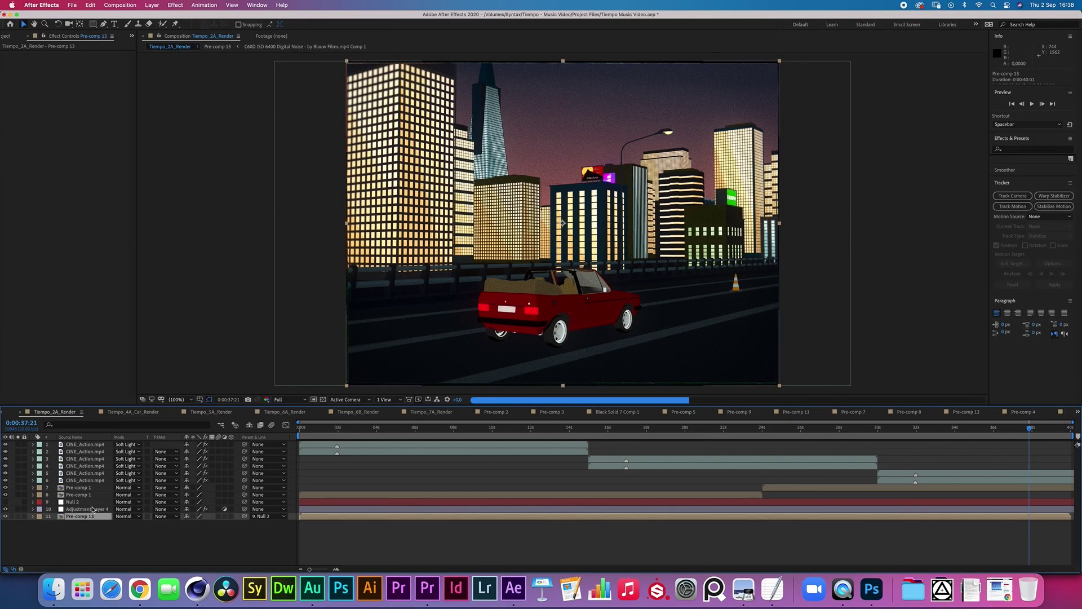
pyautogui.click(93, 509)
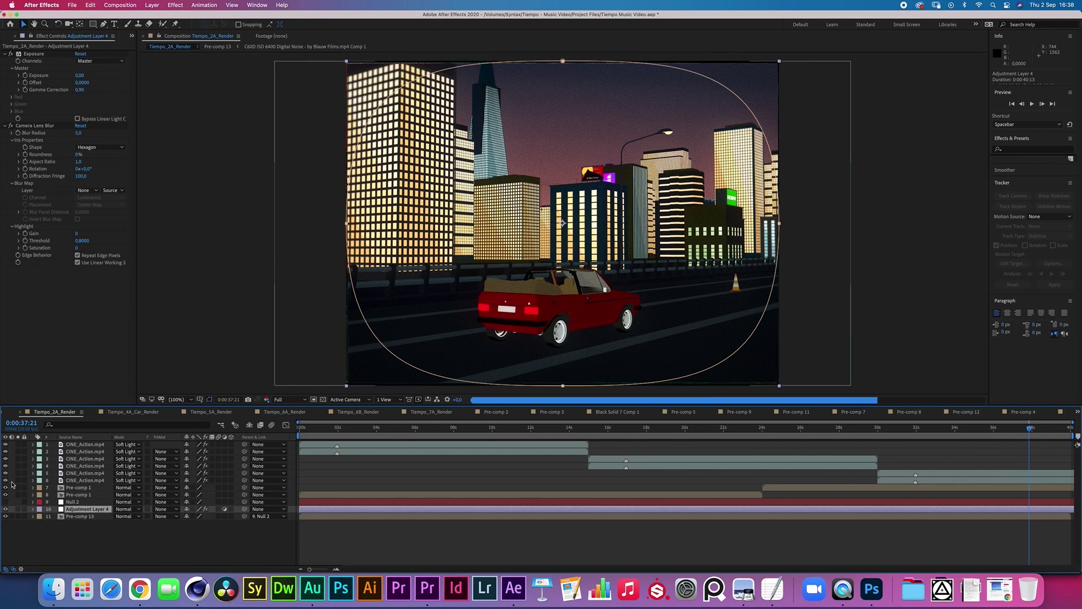
pyautogui.moveTo(18, 509); pyautogui.dragTo(18, 516)
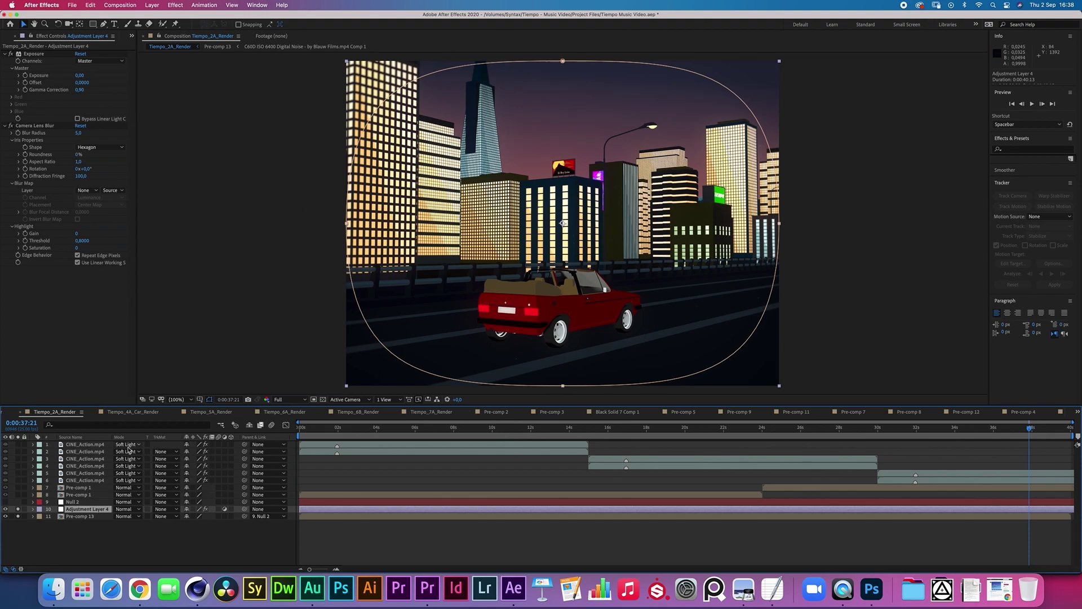
pyautogui.press('f')
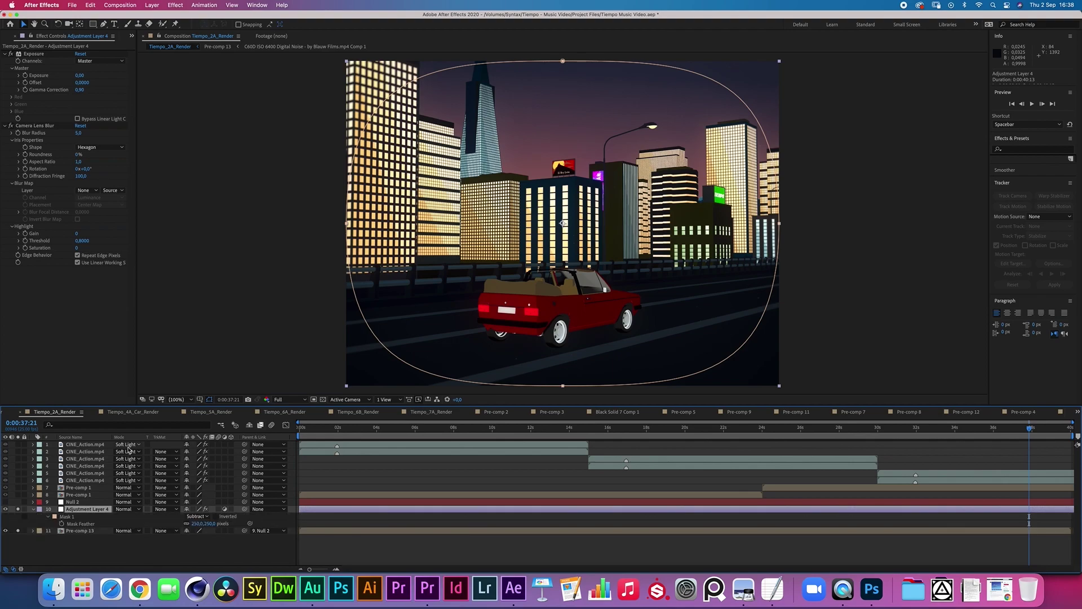
pyautogui.press('f')
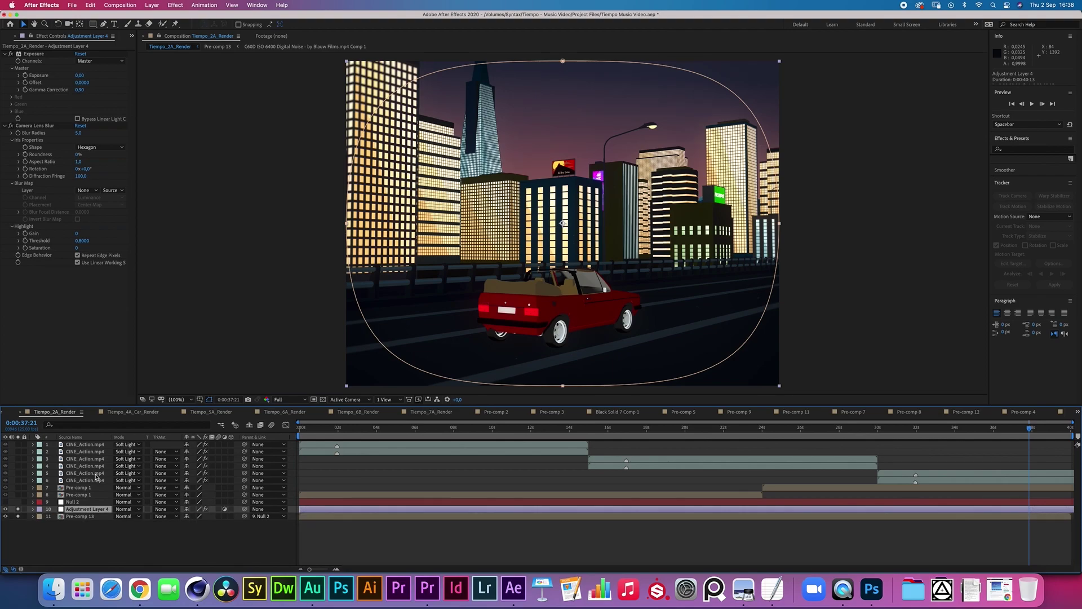
# Reveal the wiggle camera-jitter expression on Null 2's Position, then select Pre-comp 1
pyautogui.click(69, 501)
pyautogui.press('p')
pyautogui.click(51, 512)
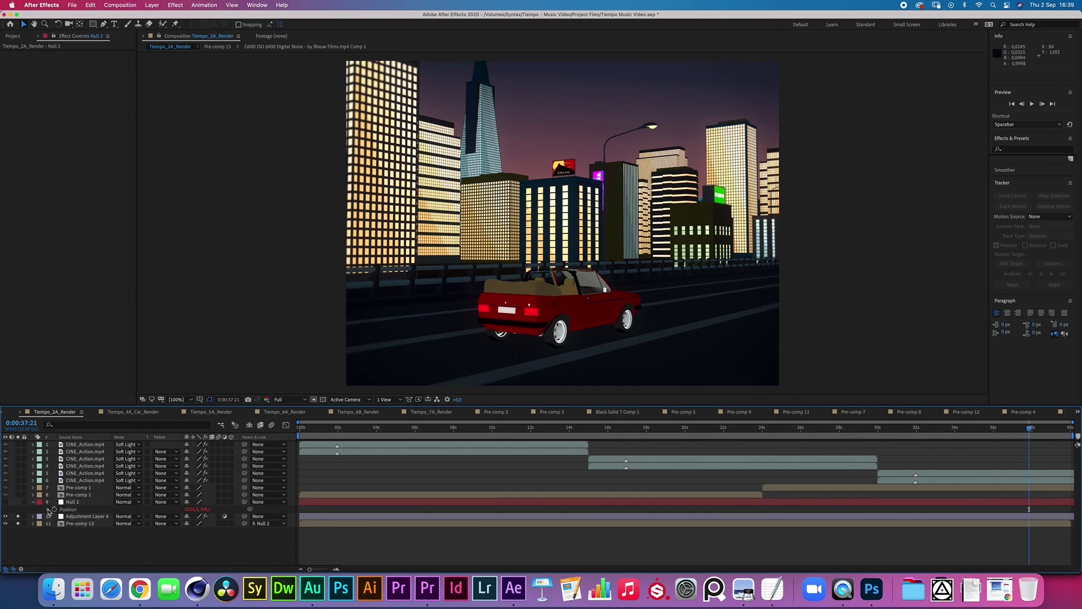
pyautogui.write('wiggle(11,.5)')
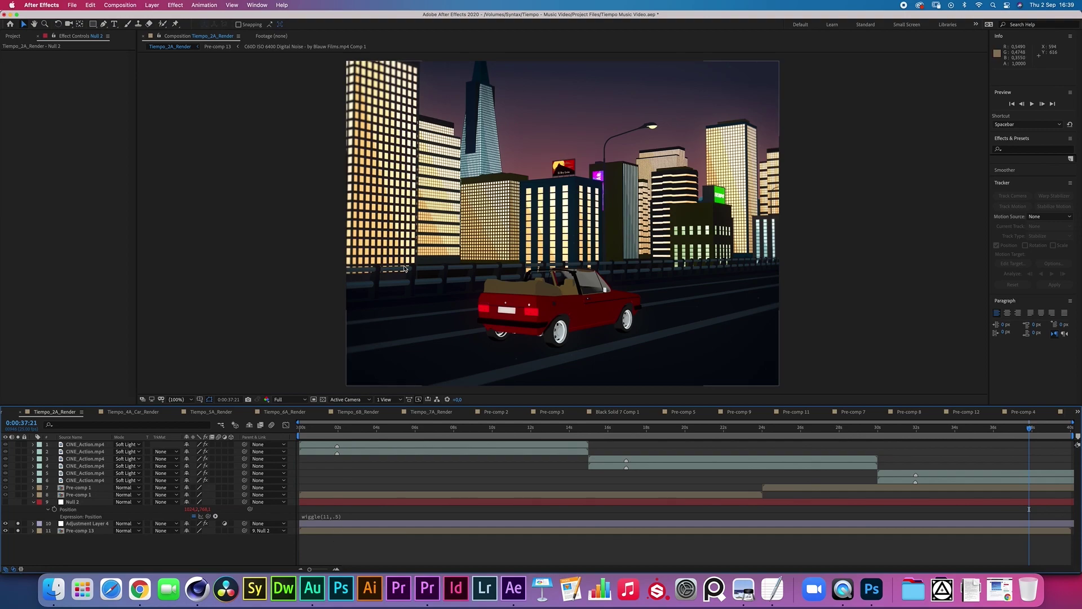
pyautogui.click(33, 502)
pyautogui.click(81, 495)
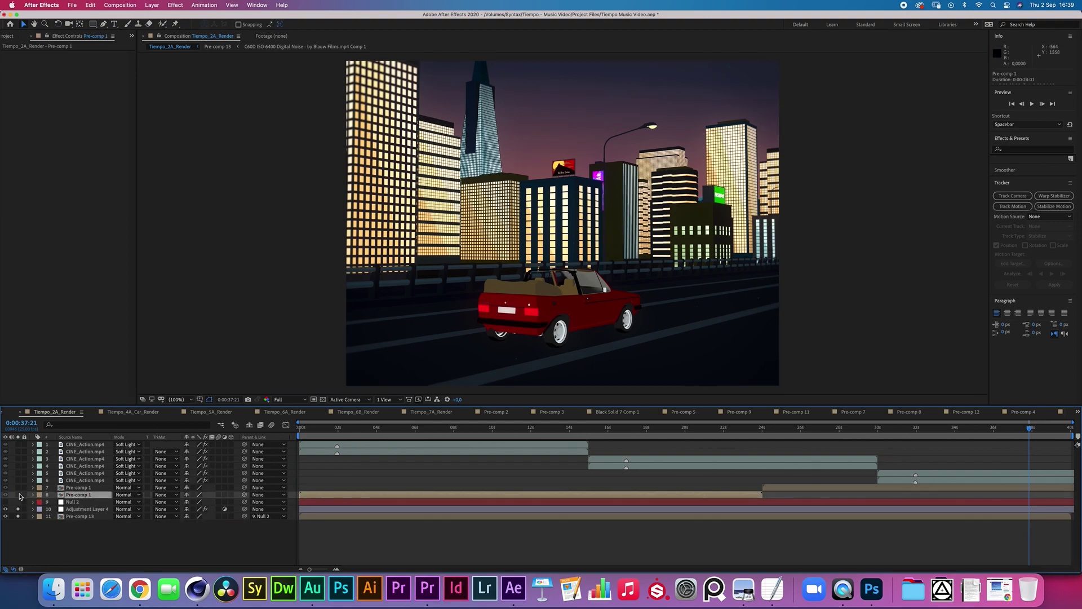
# Open Pre-comp 1, then preview Tiempo_2A_Render's soloed layers 1–6 at 0:00:24:01
pyautogui.doubleClick(75, 496)
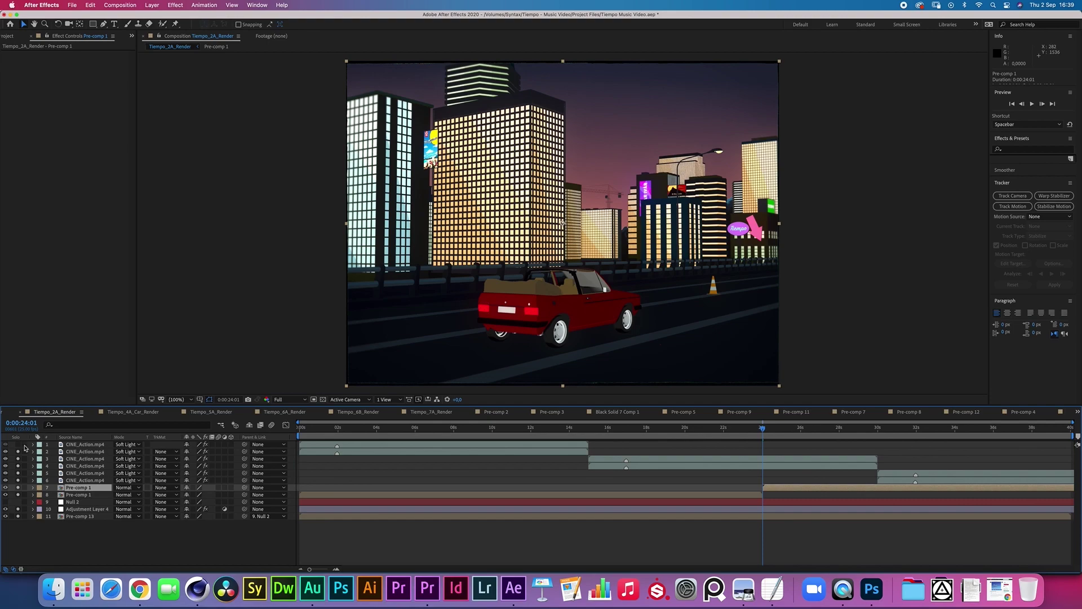
pyautogui.moveTo(19, 445); pyautogui.dragTo(18, 481)
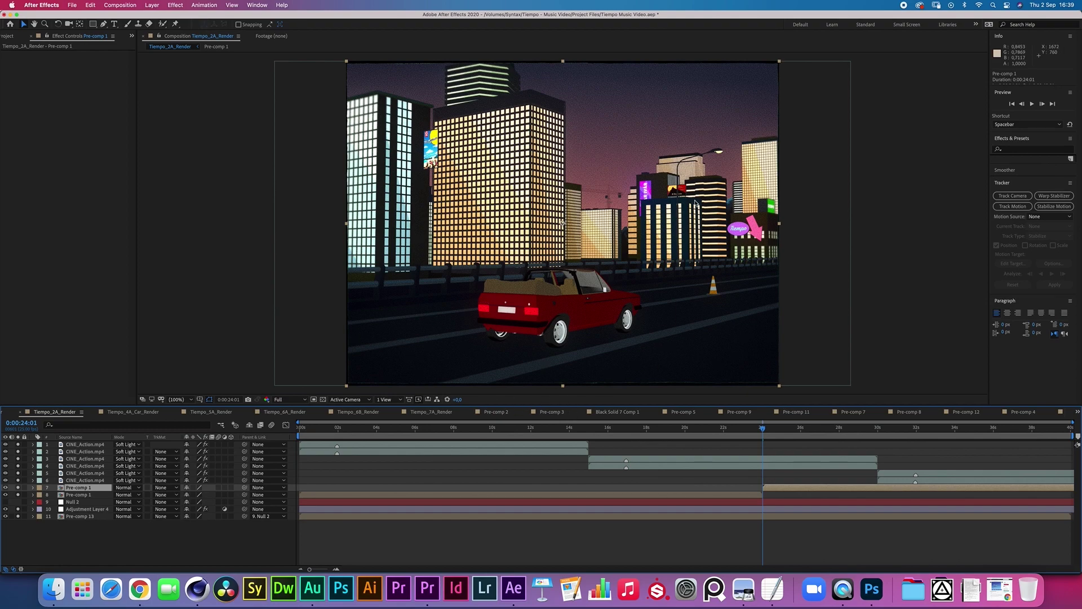
pyautogui.click(930, 254)
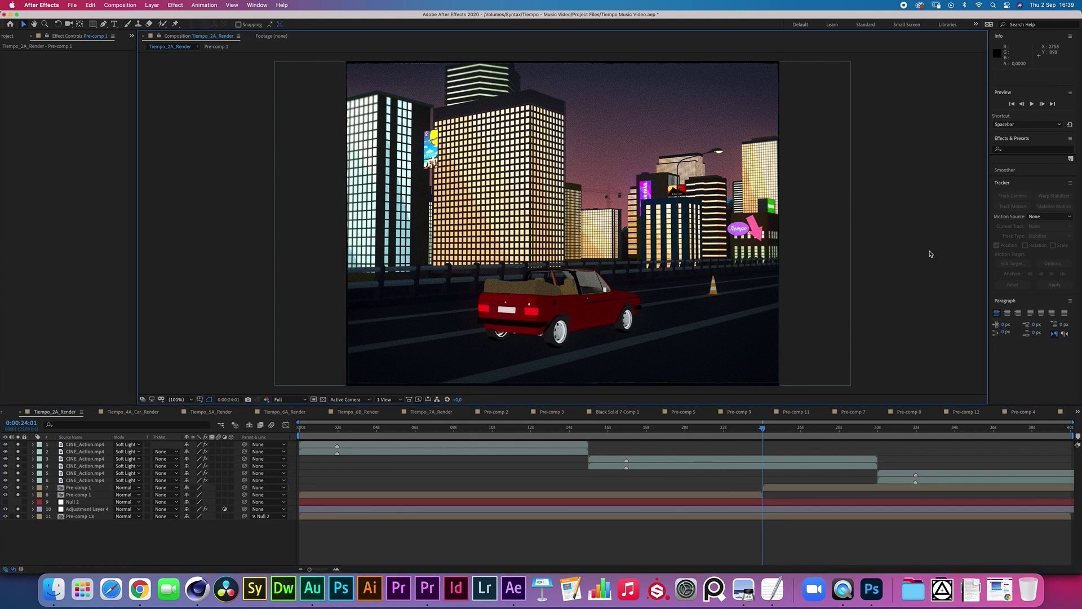